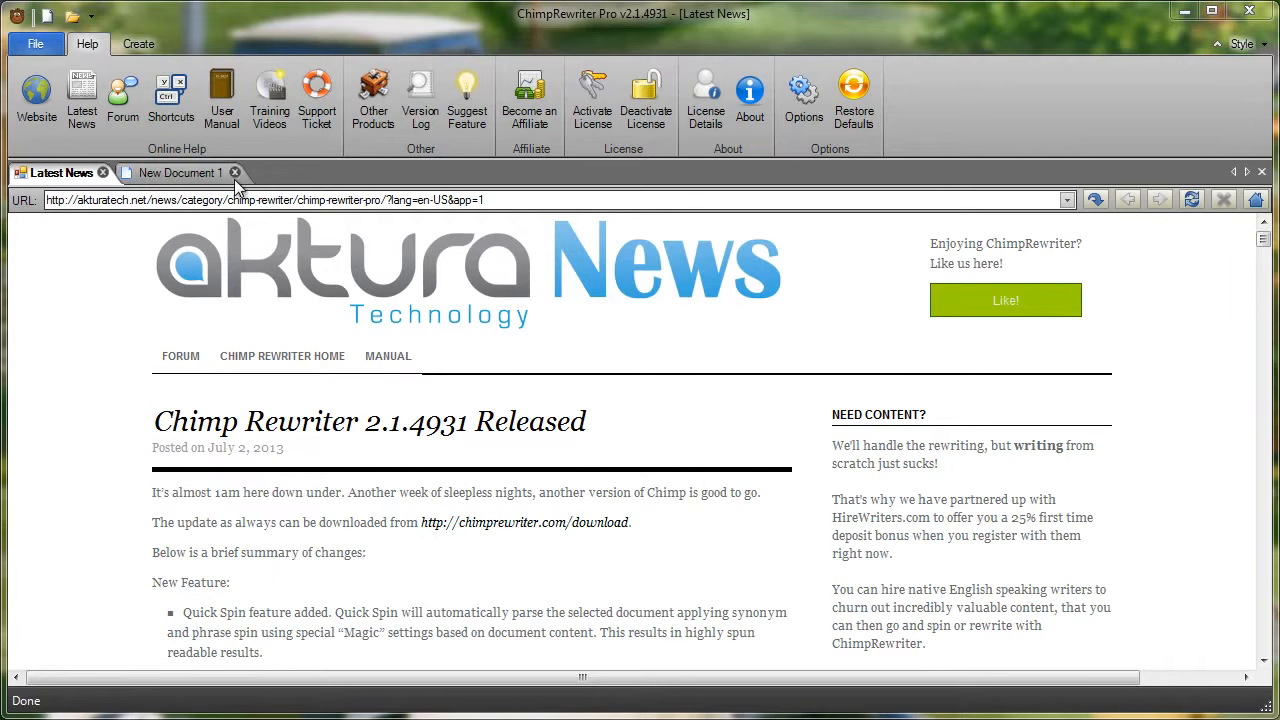
- Switch to New Document 1 and look through the Rewrite, Tools and Help commands
click(165, 177)
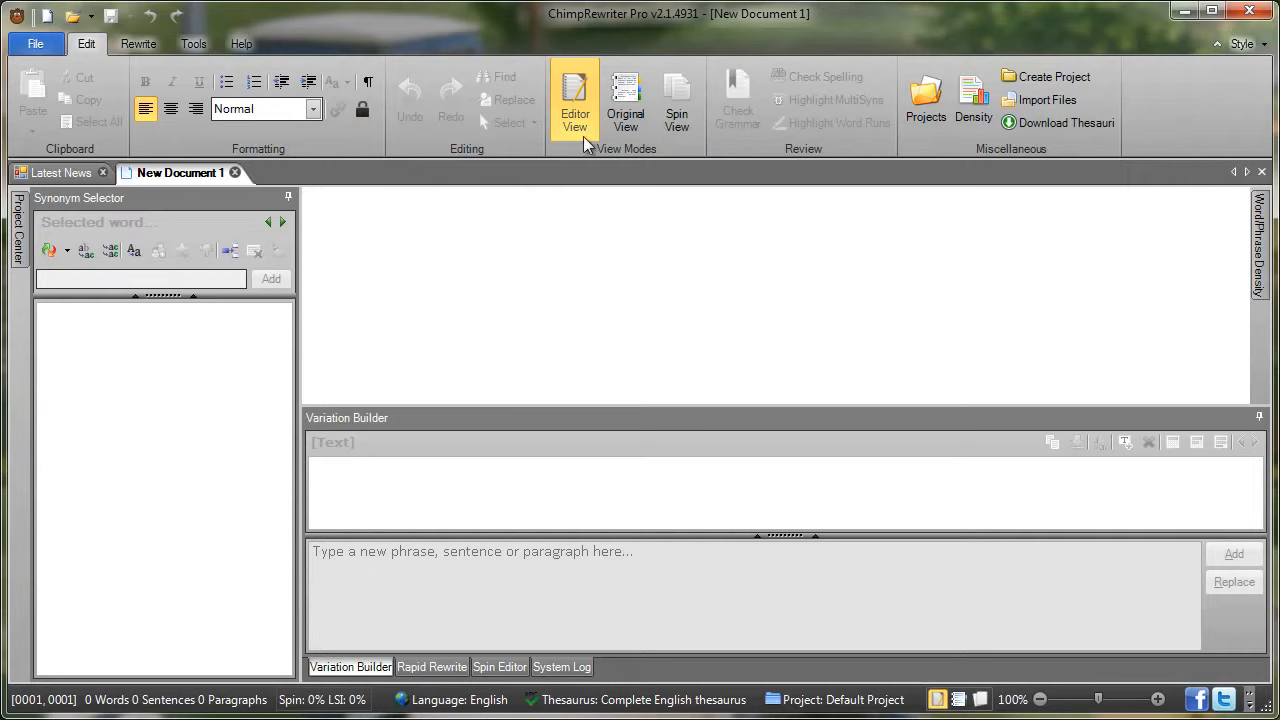
click(122, 46)
click(120, 45)
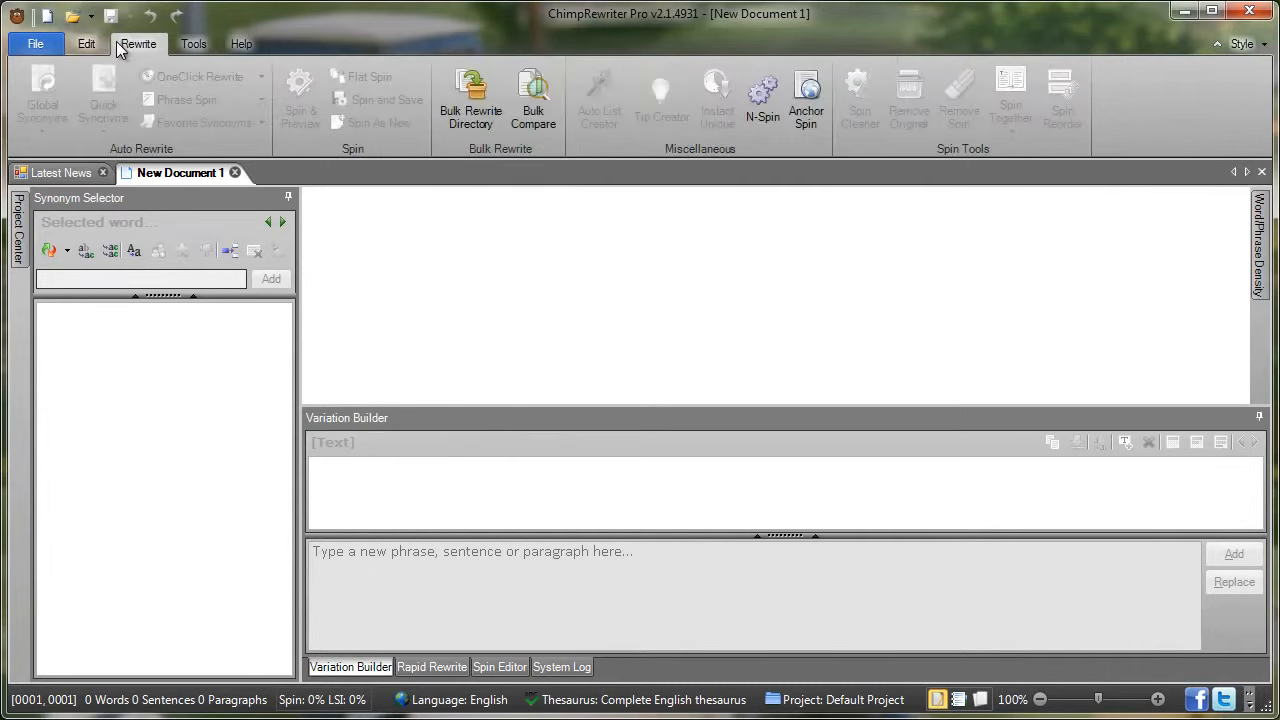
click(184, 47)
click(245, 49)
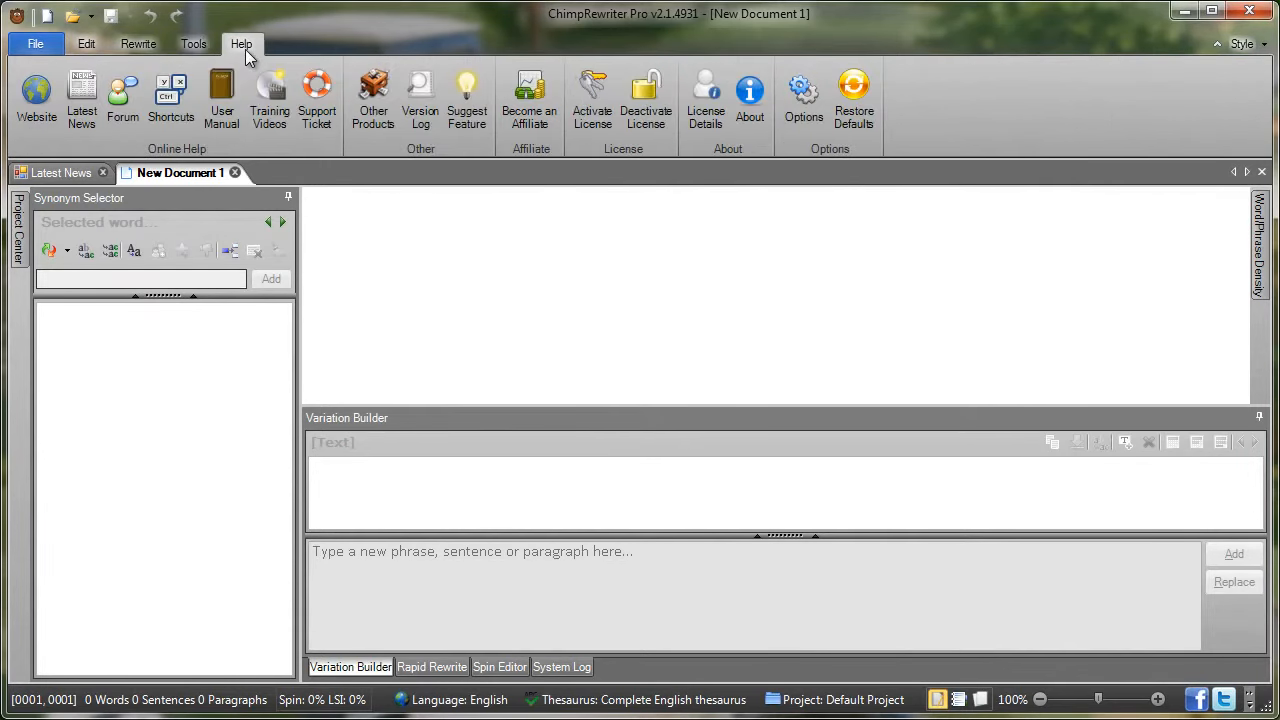
click(152, 50)
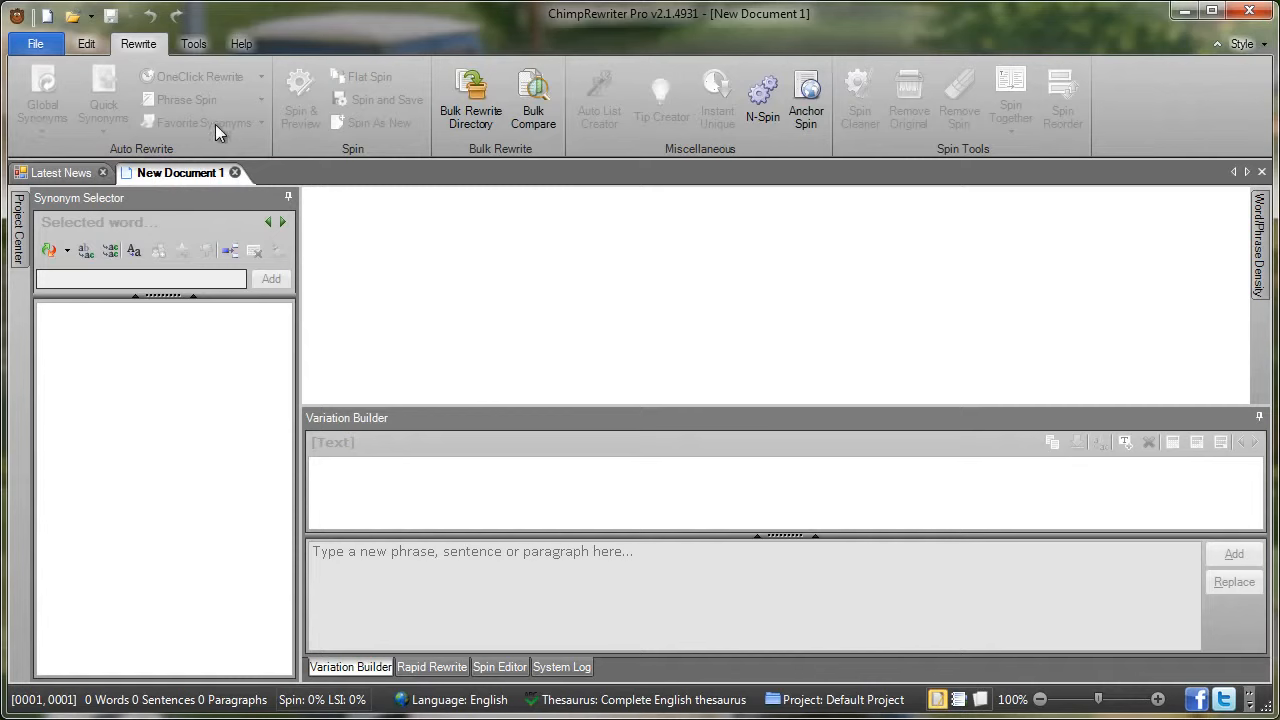
- Enter "This is text" in the document, followed by "hello!" as a second paragraph
text(This is text)
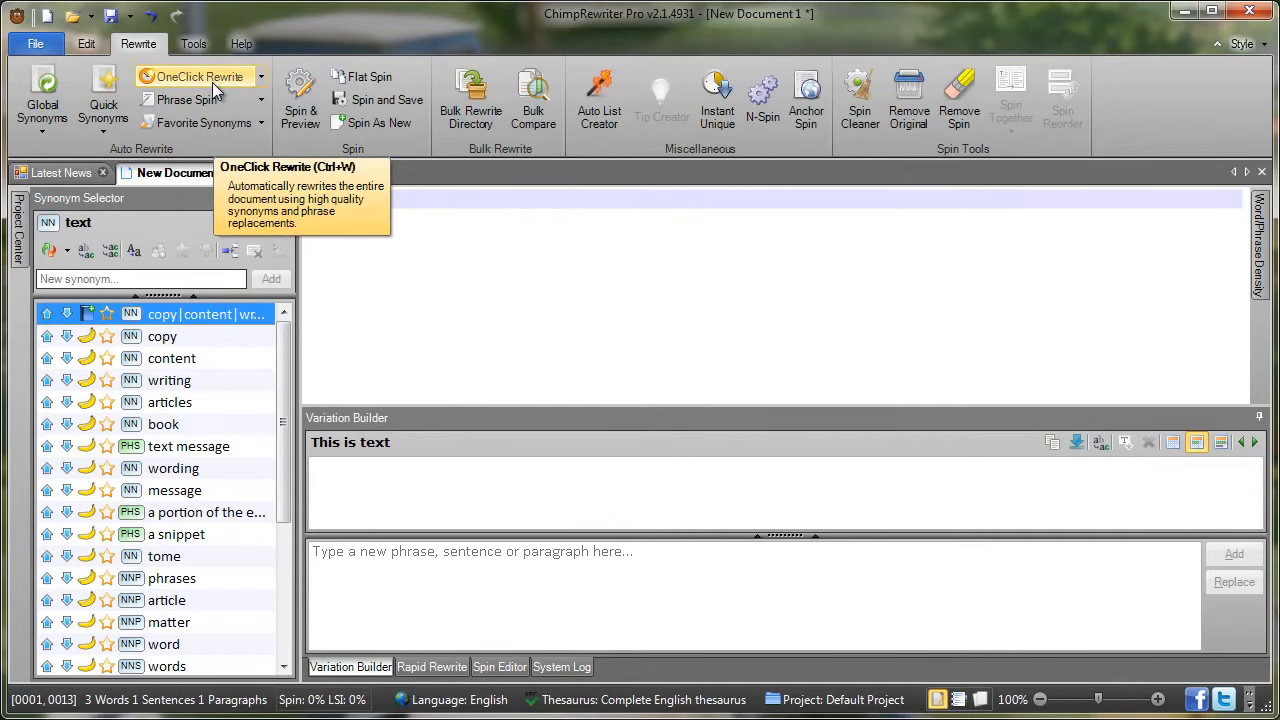
click(112, 88)
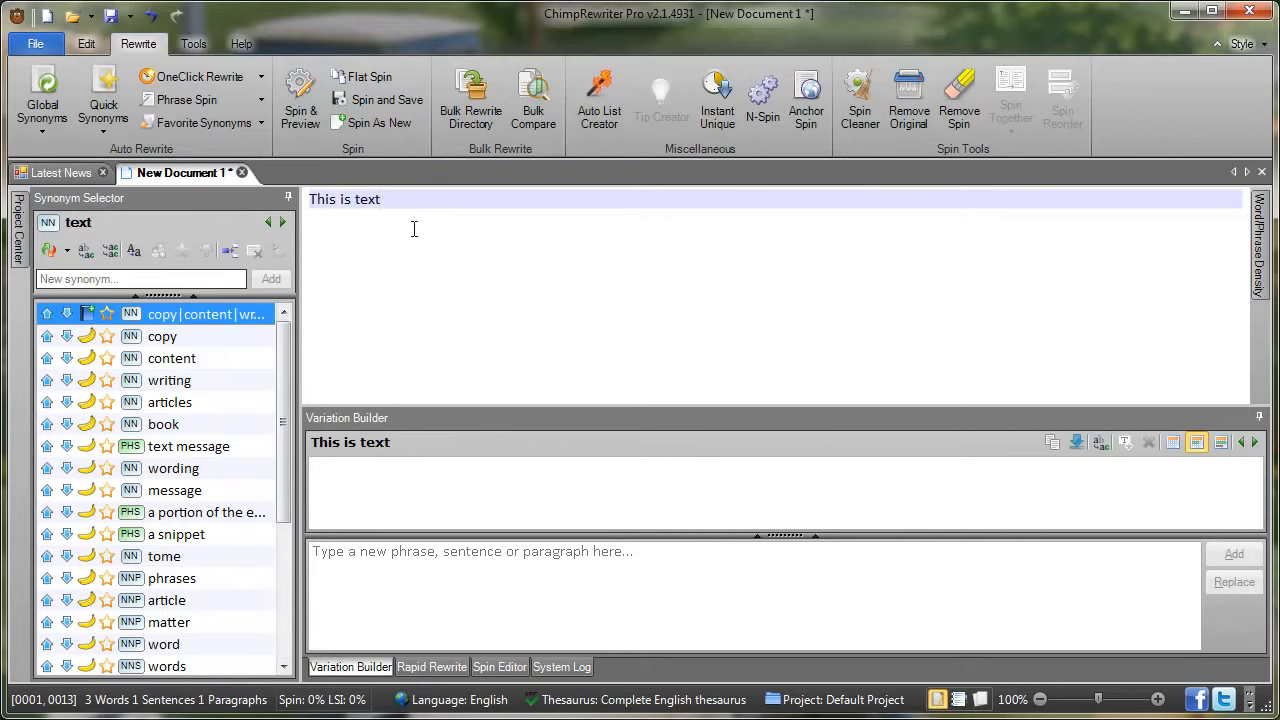
key(Return)
text(hello!)
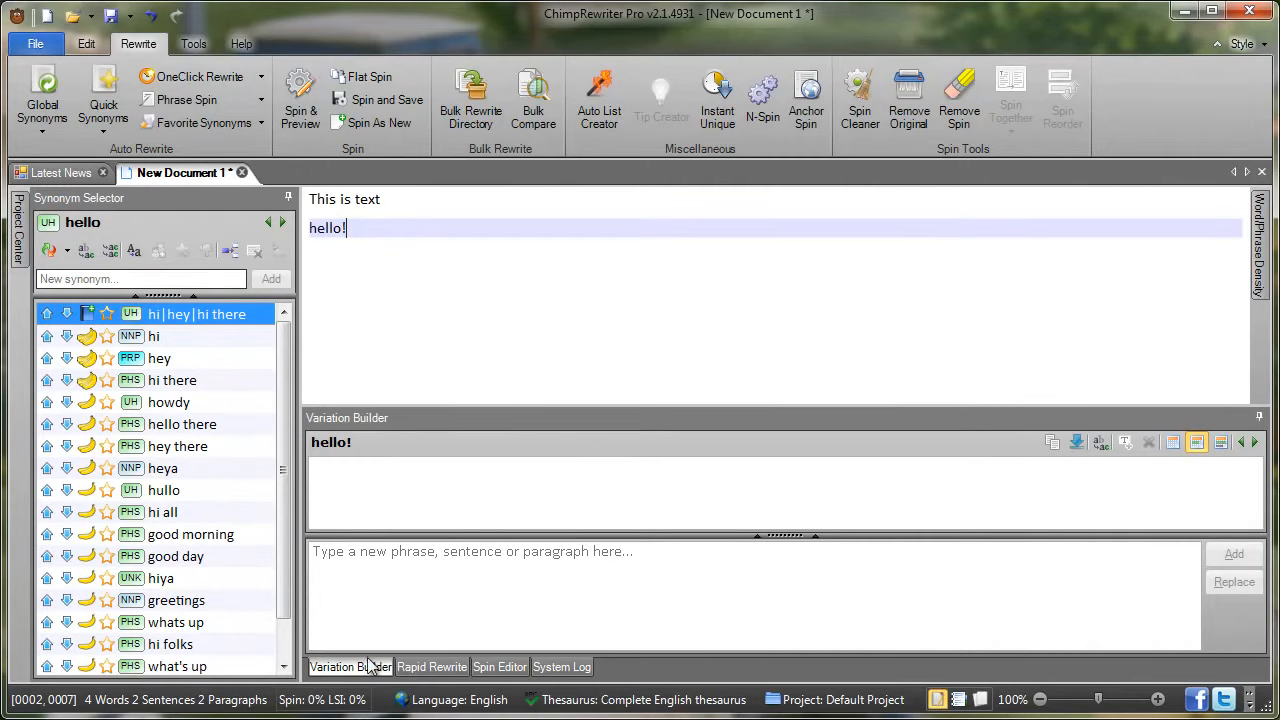
- View the Rapid Rewrite, Spin Editor and System Log panes, and return to the Variation Builder
click(432, 667)
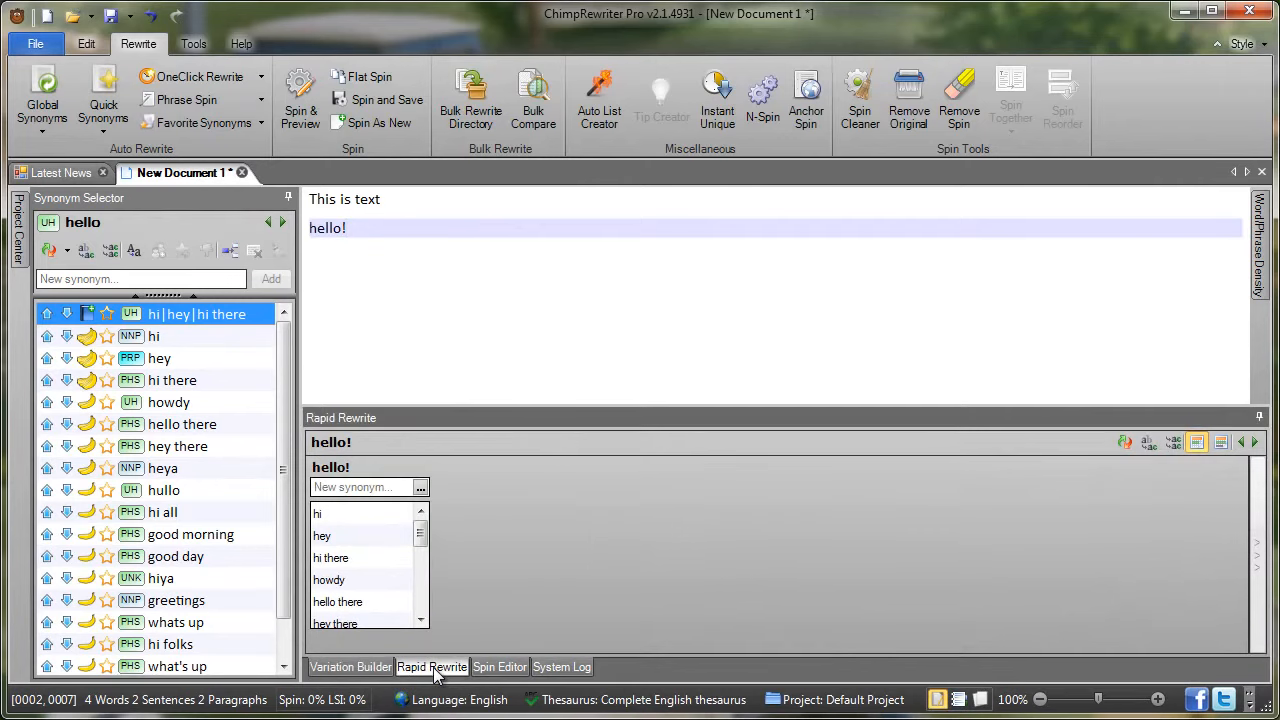
click(500, 668)
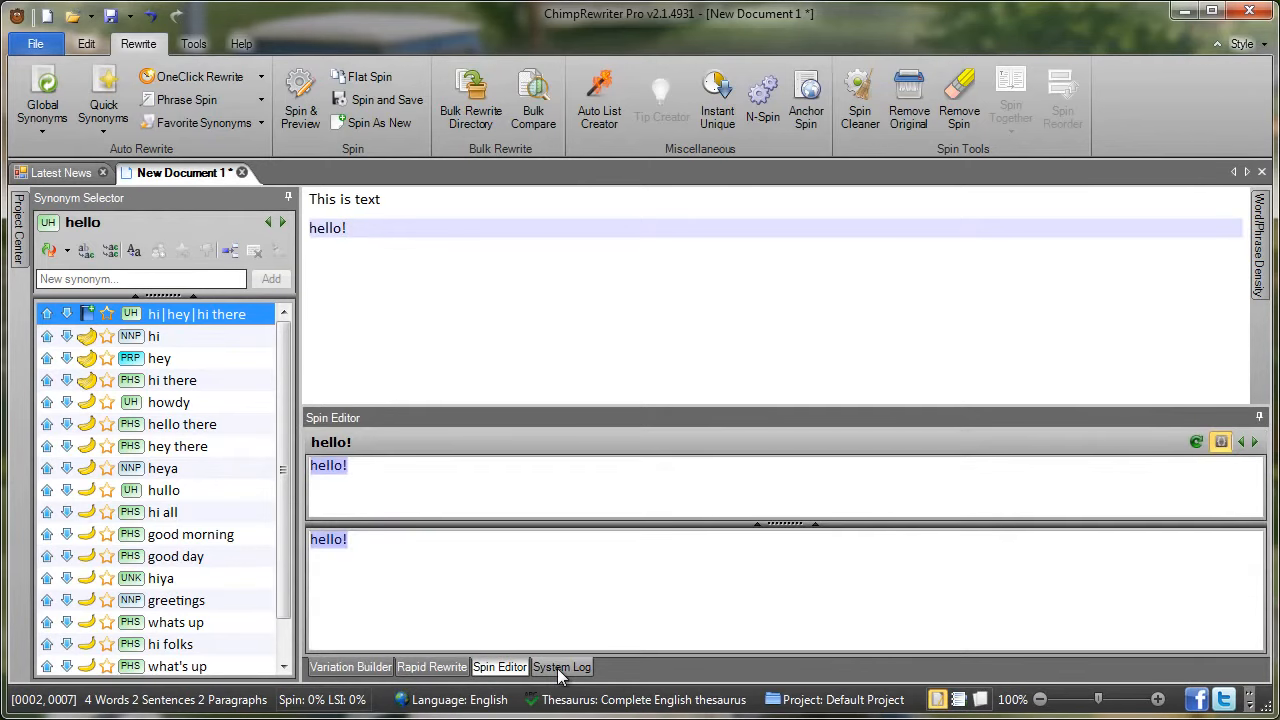
click(560, 672)
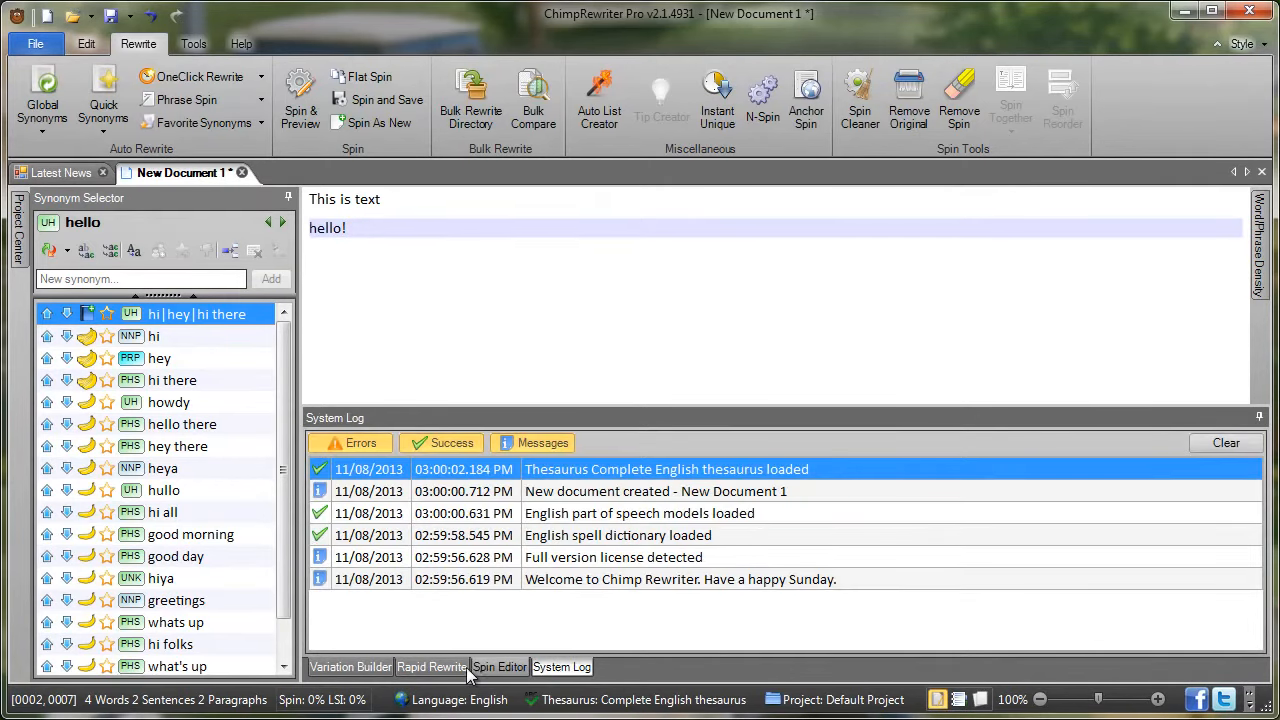
click(432, 667)
click(352, 668)
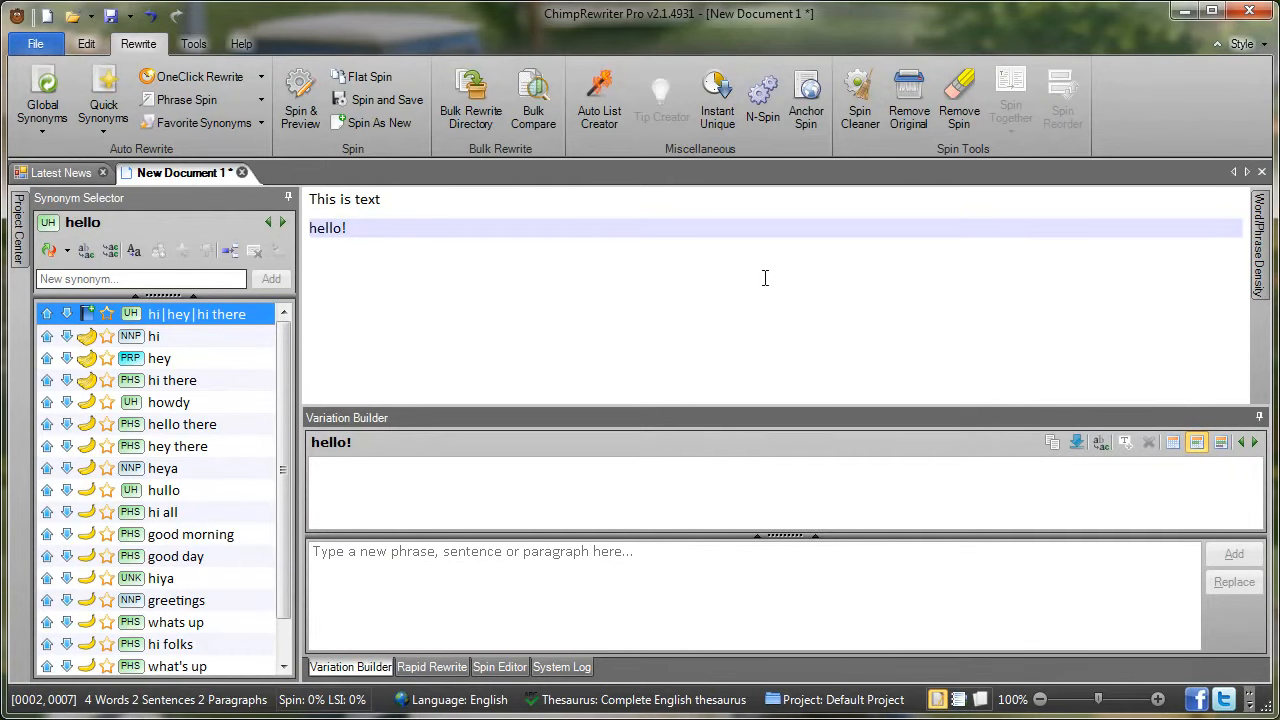
- Dock the Project Center beside the Synonym Selector and set it back to auto-hide
mouse_move(1266, 222)
mouse_move(24, 248)
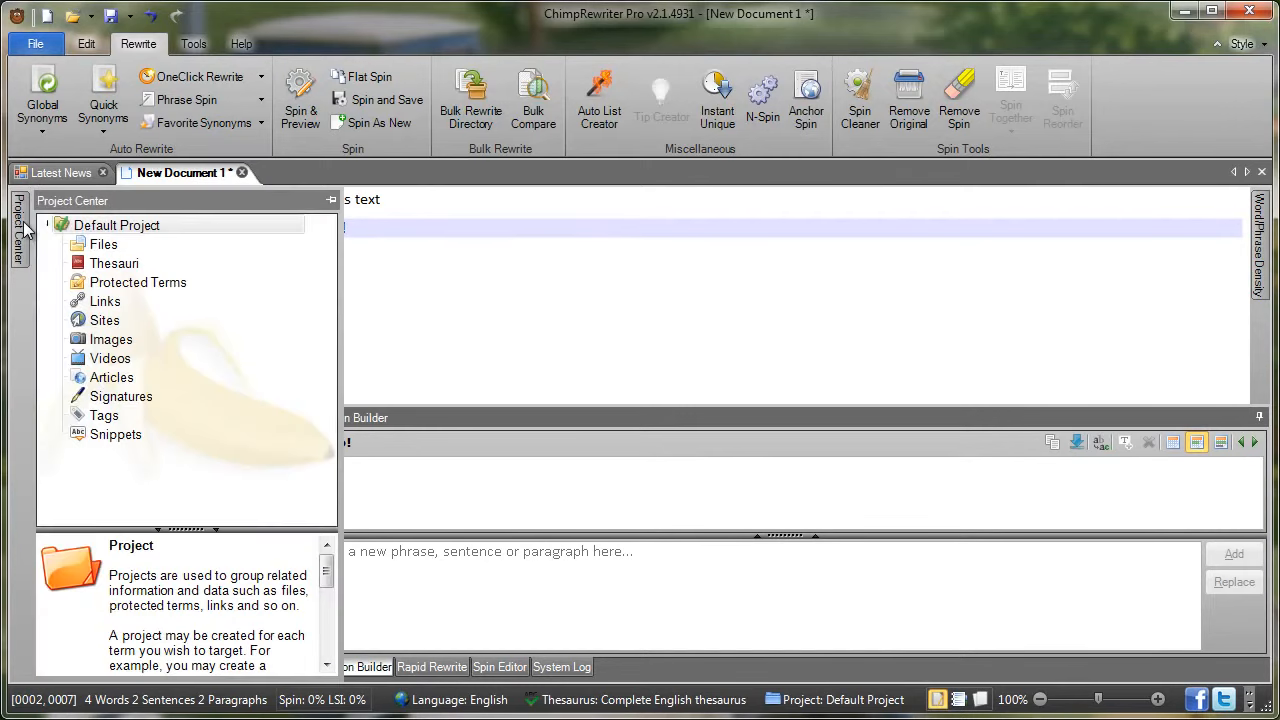
click(331, 201)
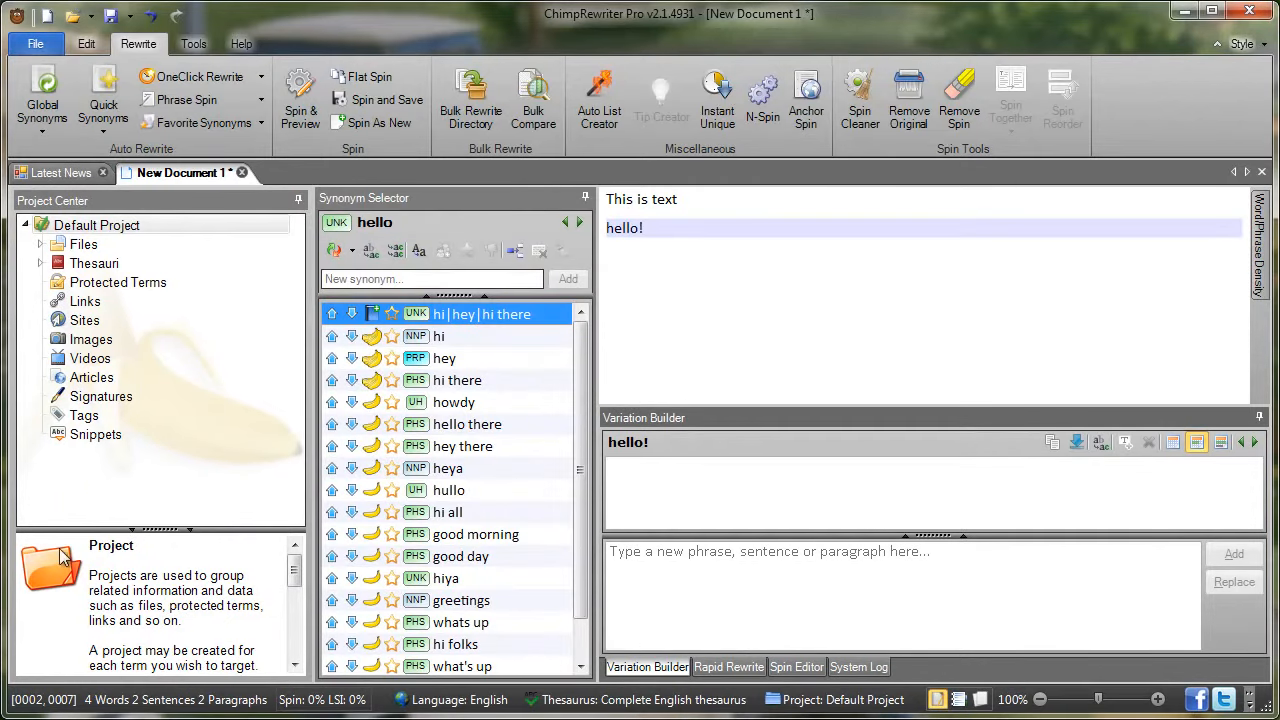
click(298, 200)
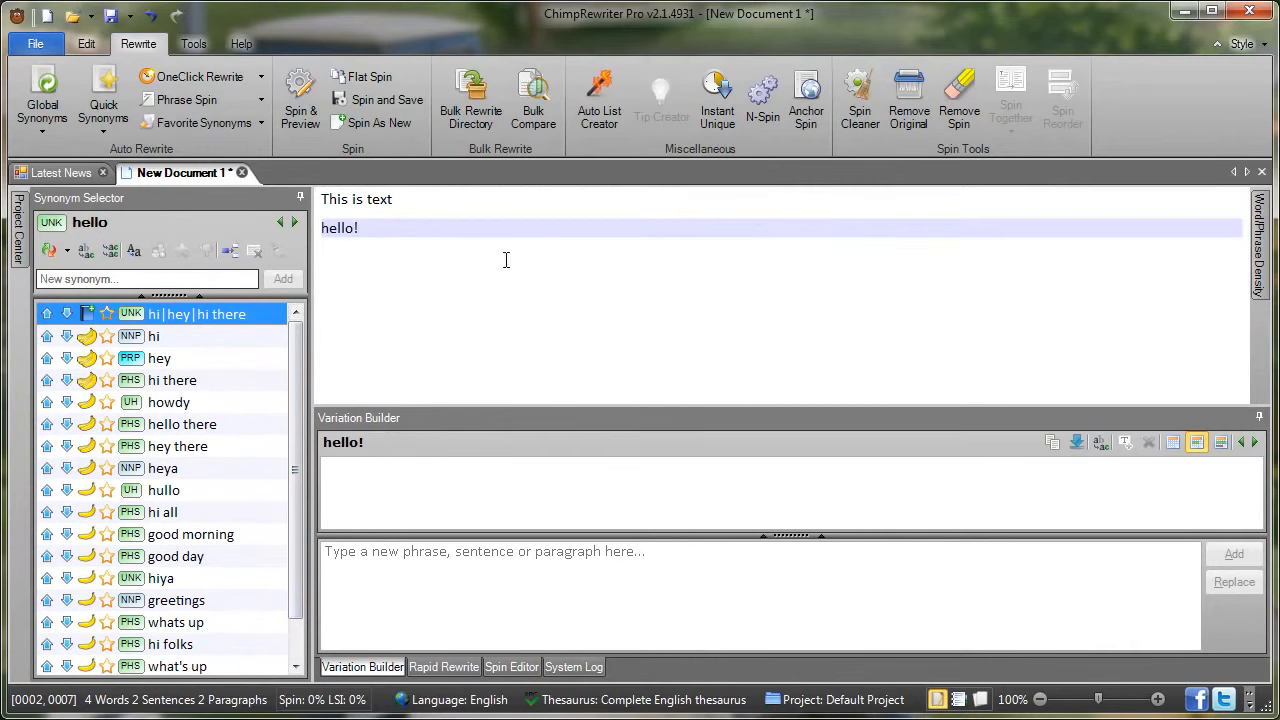
- Set the Synonym Selector and Variation Builder to auto-hide, and dock both panes again
click(300, 199)
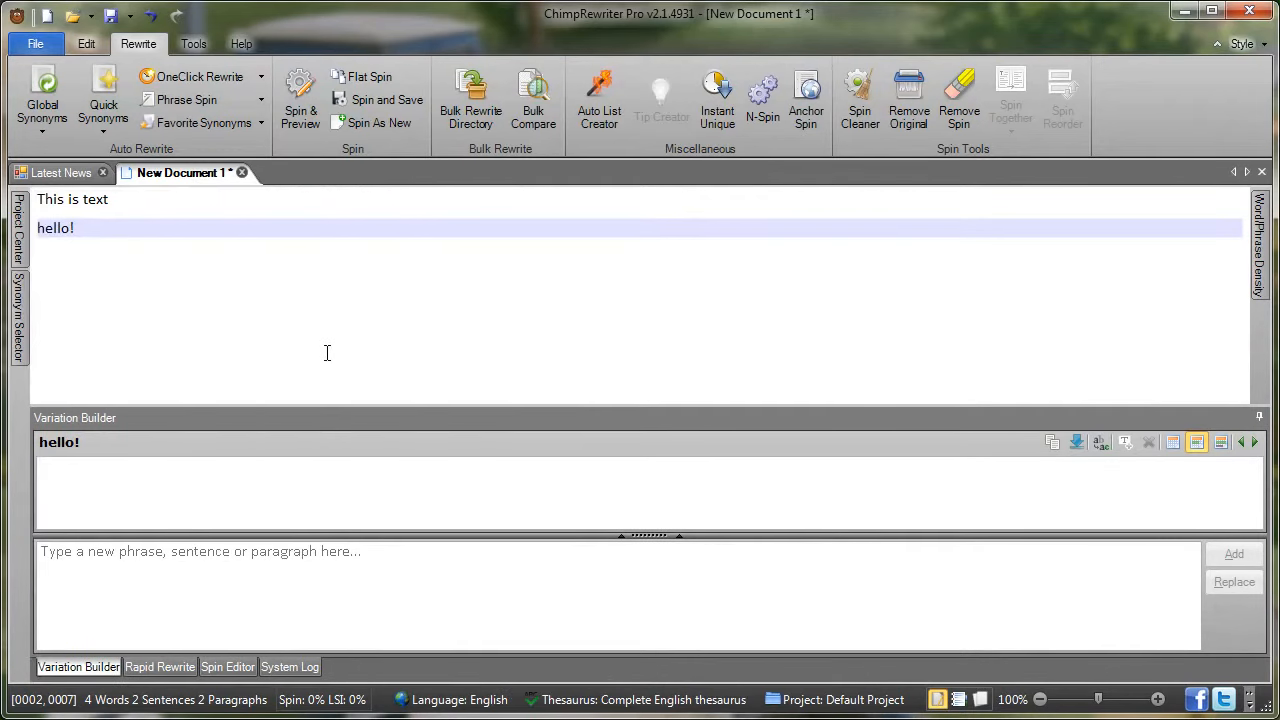
click(1260, 420)
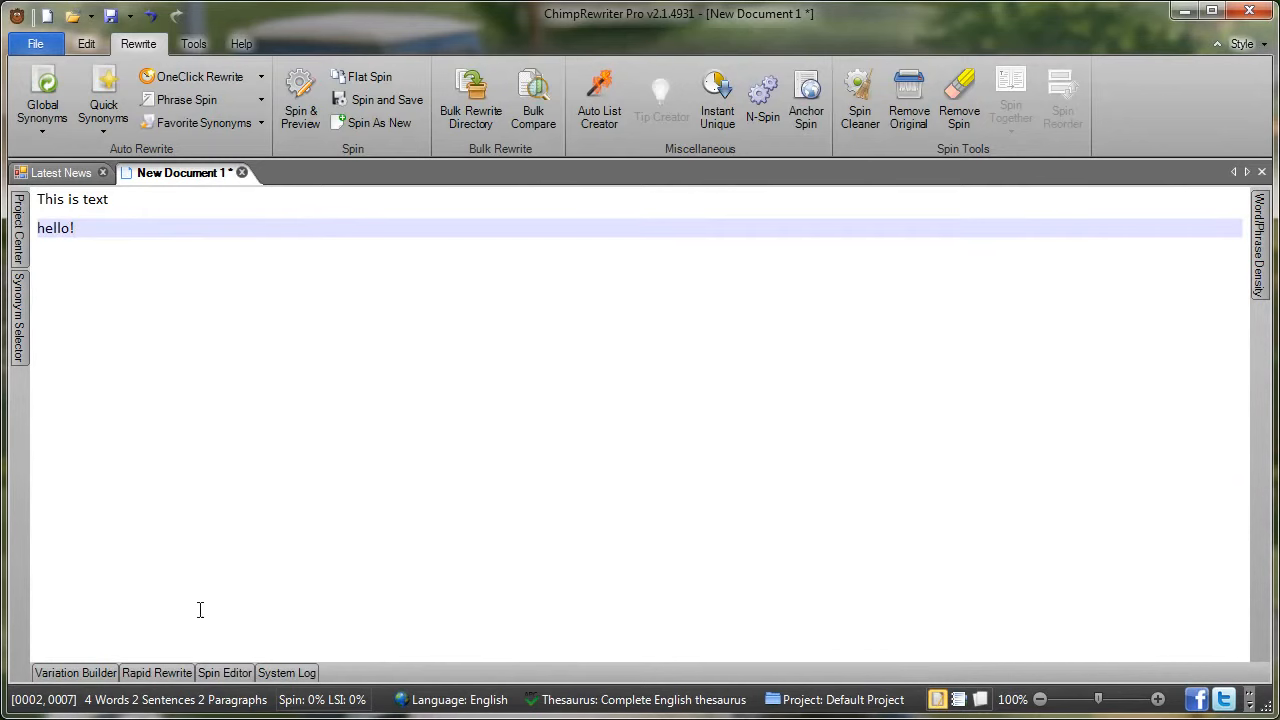
mouse_move(47, 690)
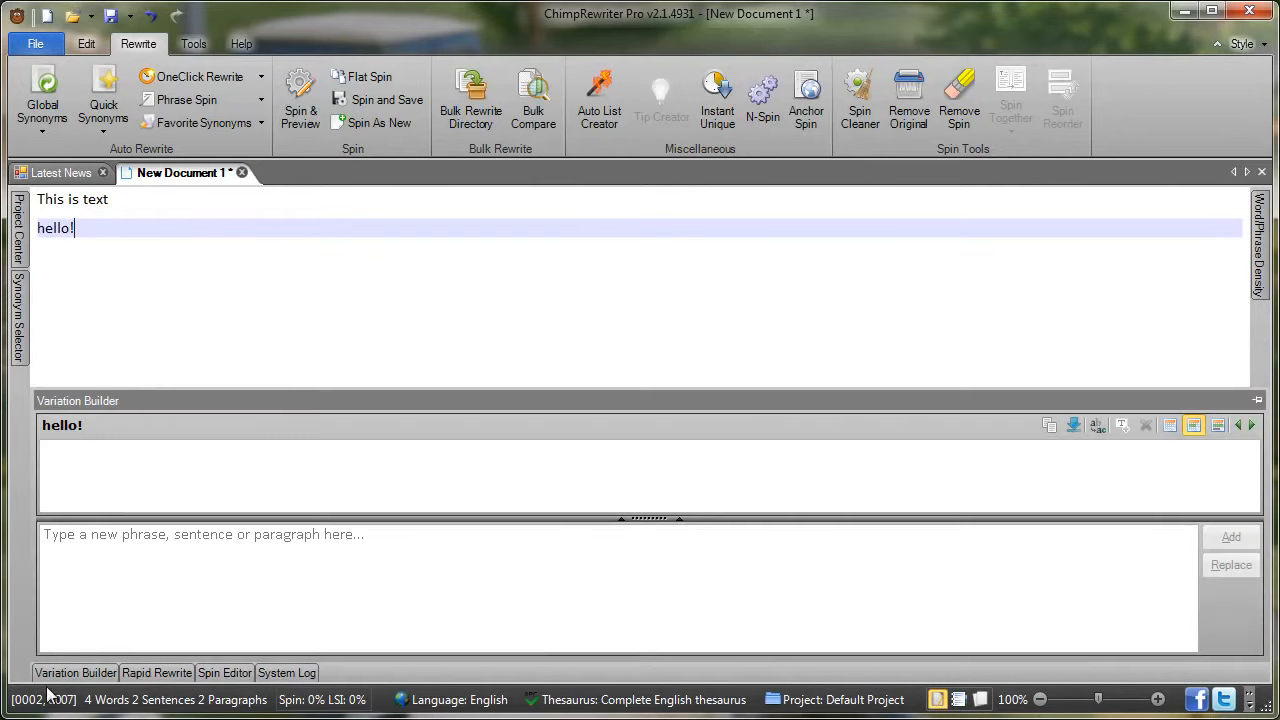
click(1257, 400)
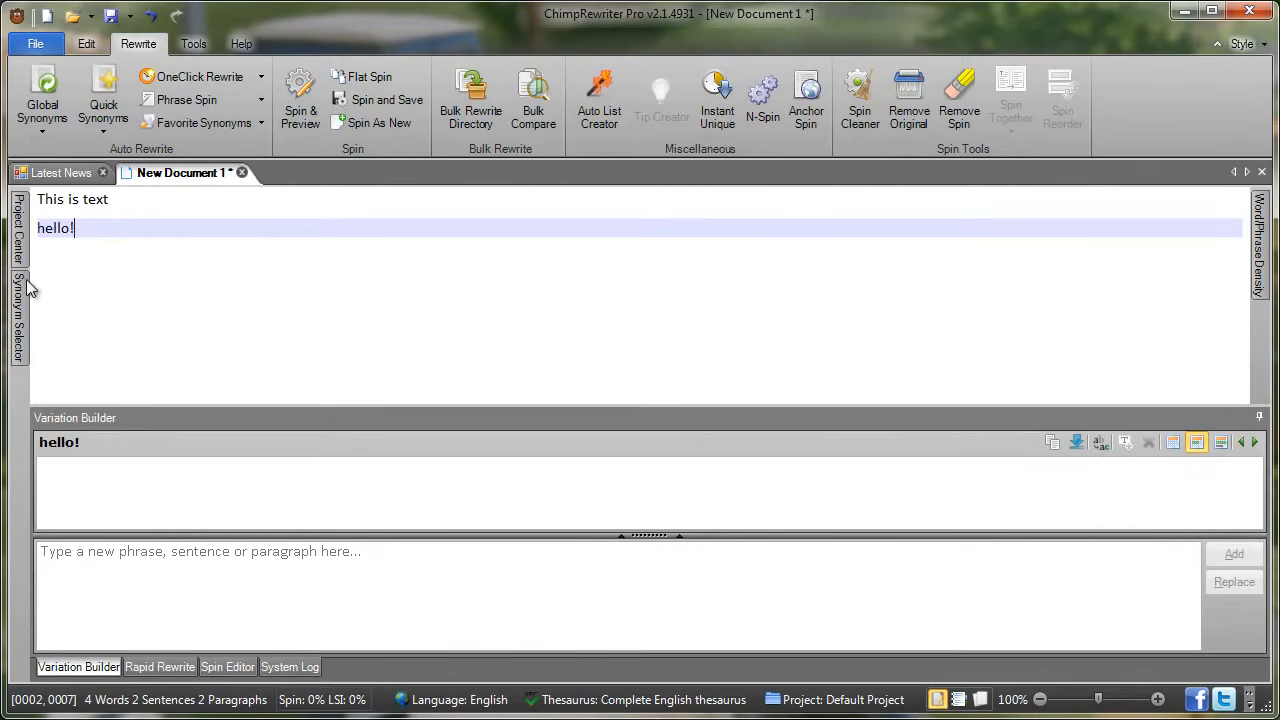
mouse_move(18, 322)
click(296, 200)
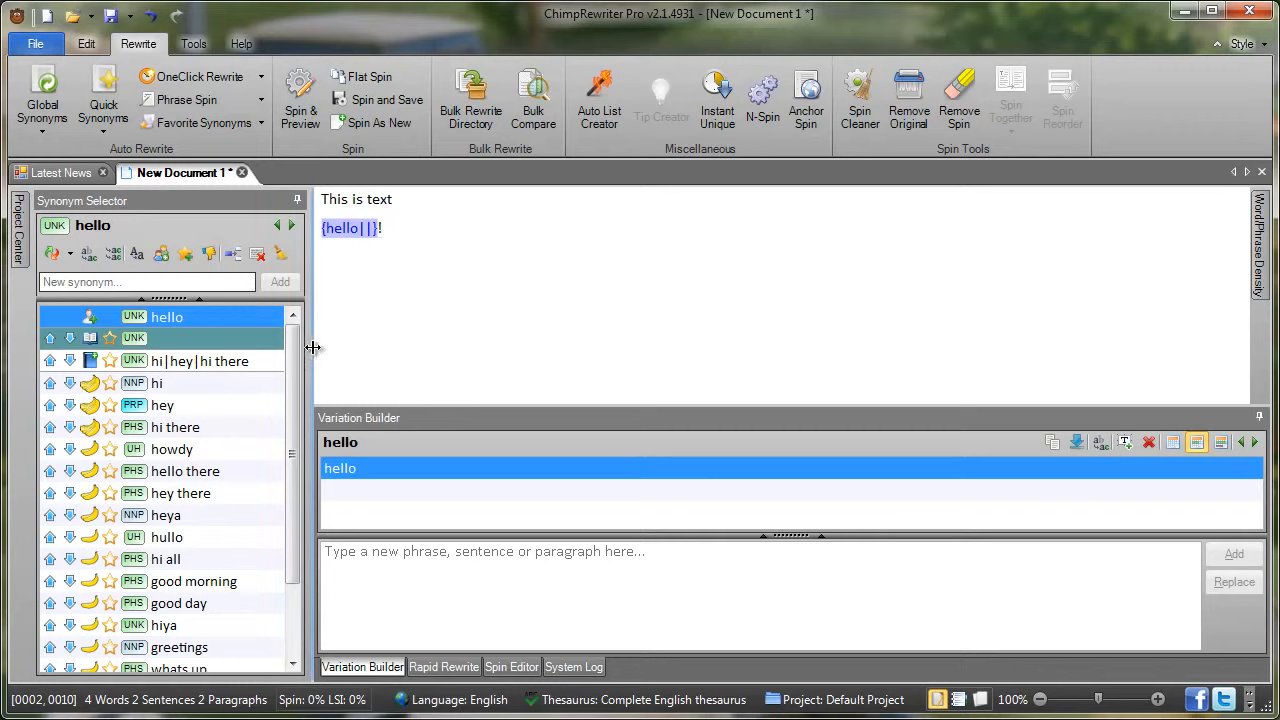
- Widen the Synonym Selector slightly and enlarge the Variation Builder, adjusting the dividers inside both panes
drag(313, 347, 505, 372)
drag(510, 377, 338, 368)
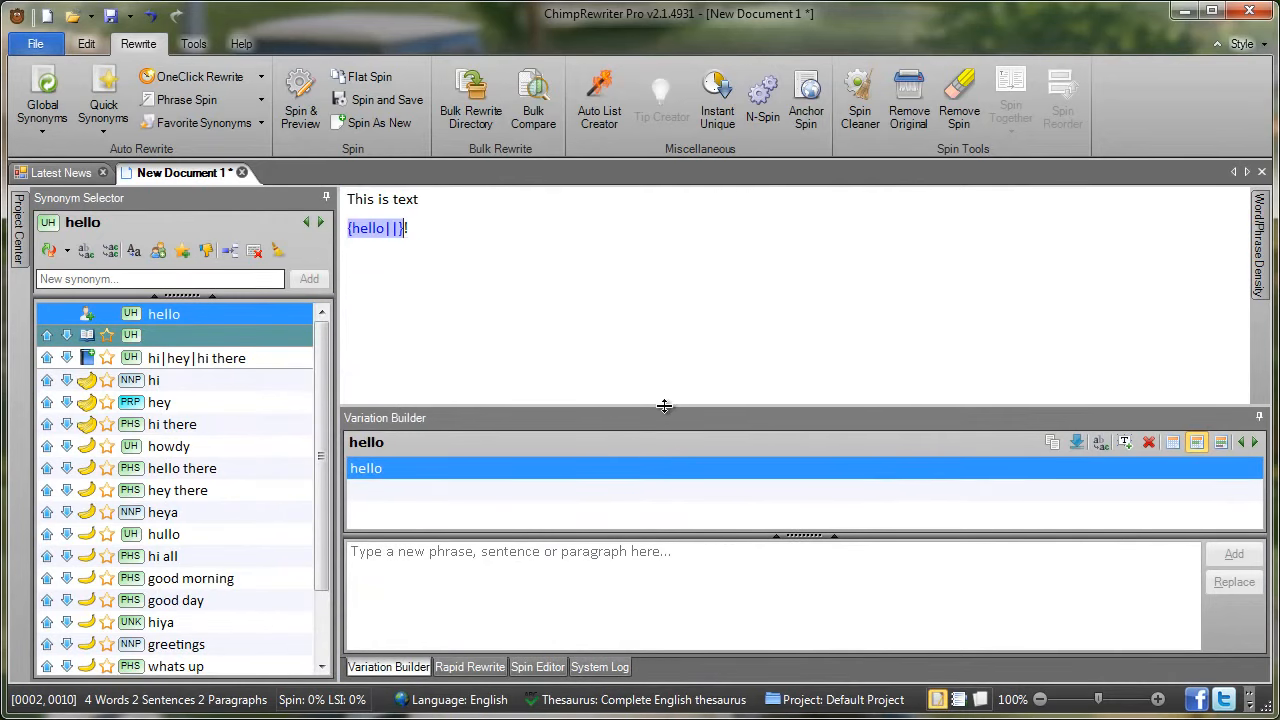
mouse_move(666, 406)
mouse_down()
mouse_move(675, 309)
mouse_move(665, 393)
mouse_move(680, 396)
mouse_up()
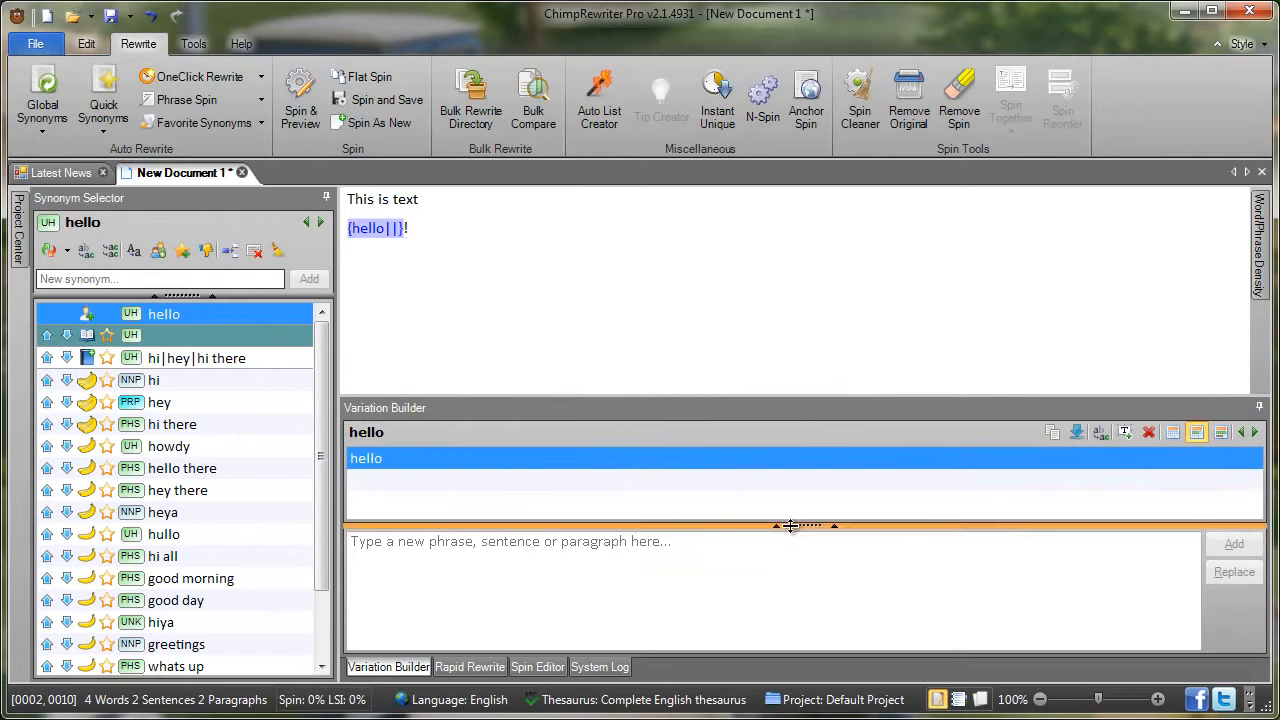
drag(826, 528, 791, 531)
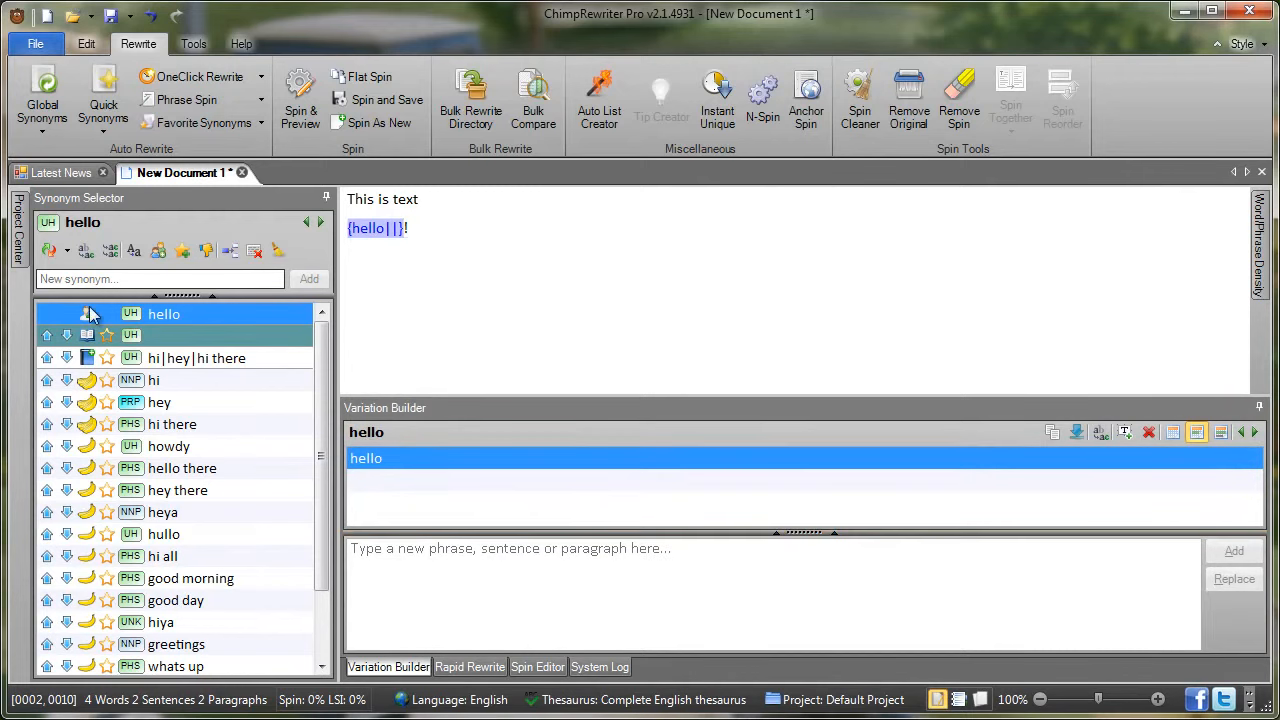
mouse_move(183, 297)
mouse_down()
mouse_move(165, 416)
mouse_move(157, 328)
mouse_move(135, 405)
mouse_move(114, 296)
mouse_up()
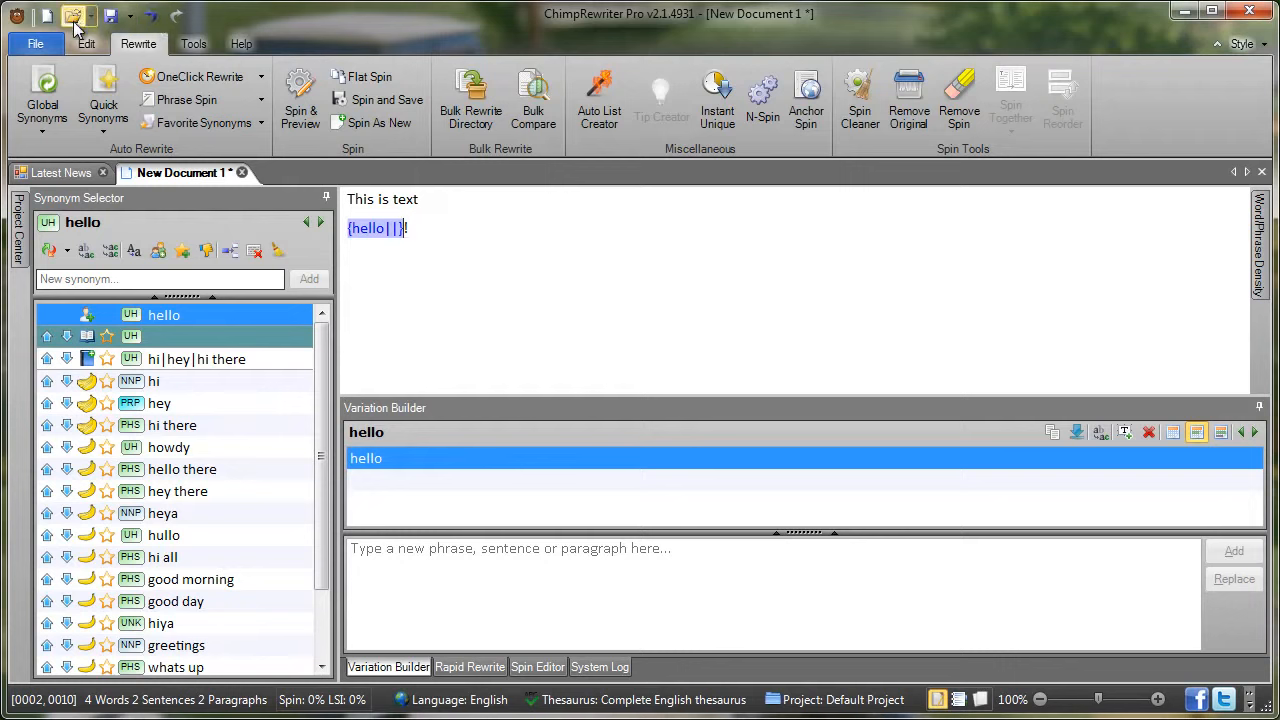
- Check the additional save and open options for documents without choosing any
click(131, 20)
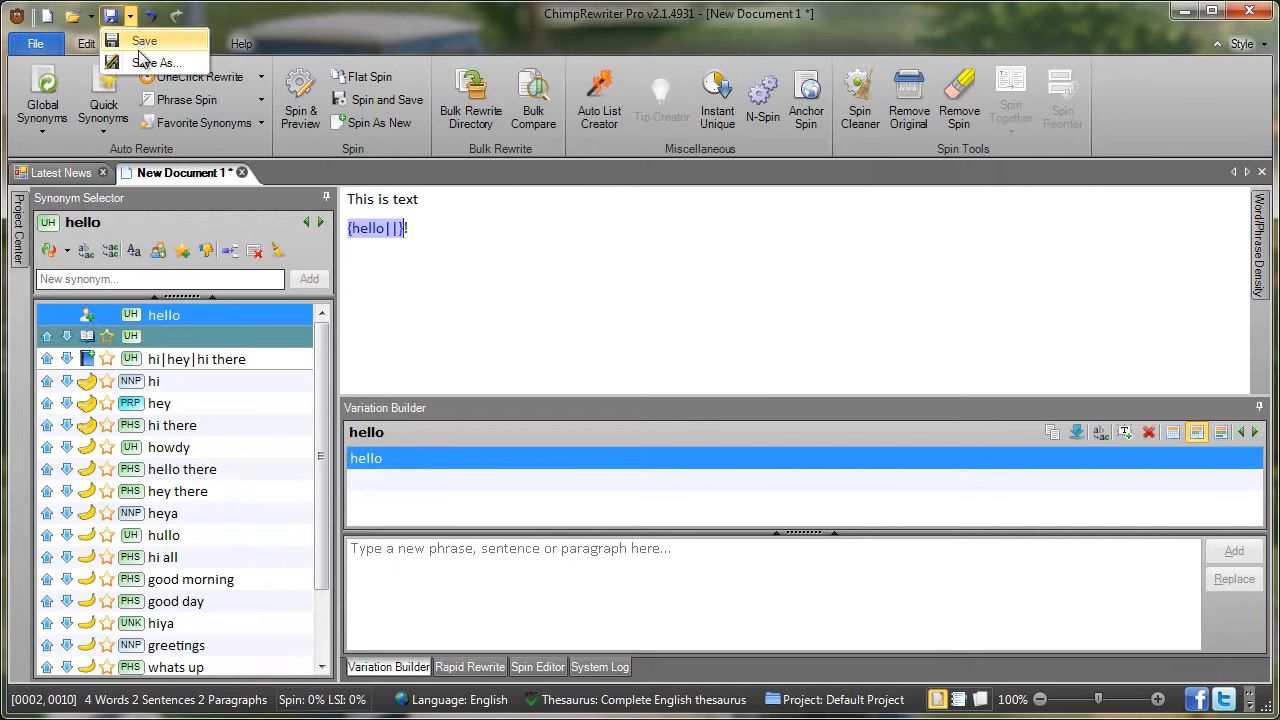
click(92, 20)
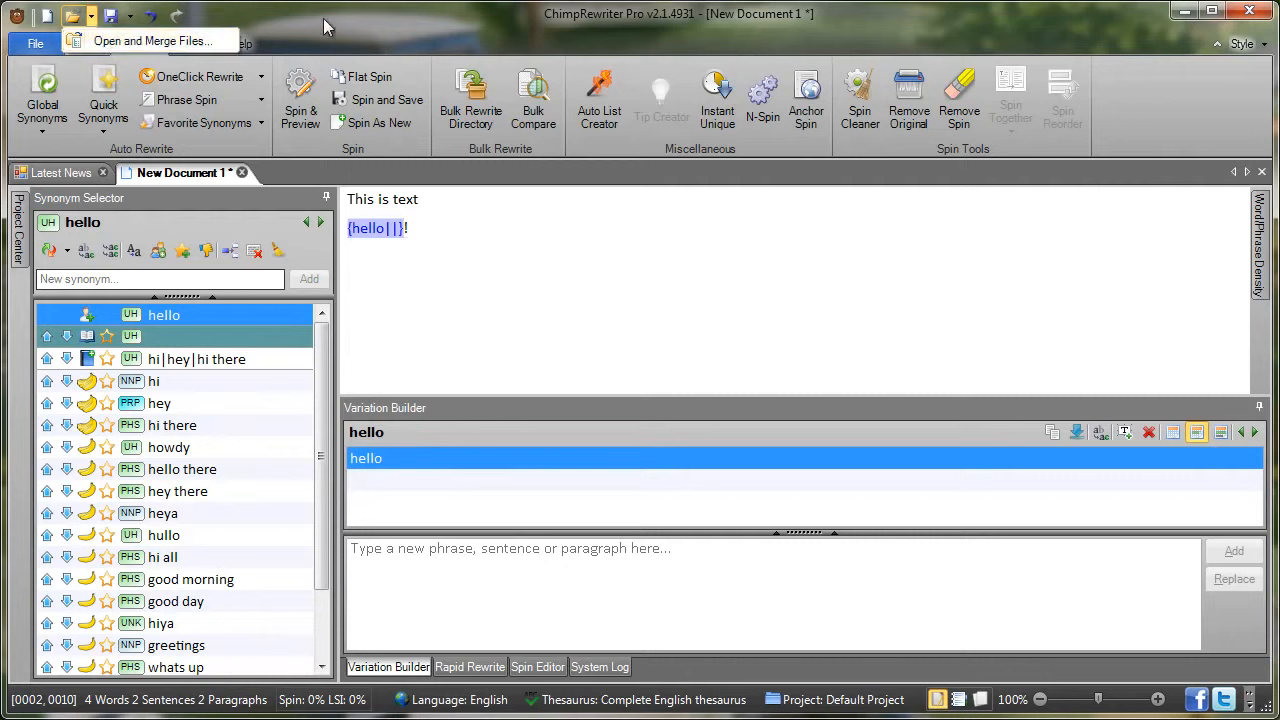
click(370, 17)
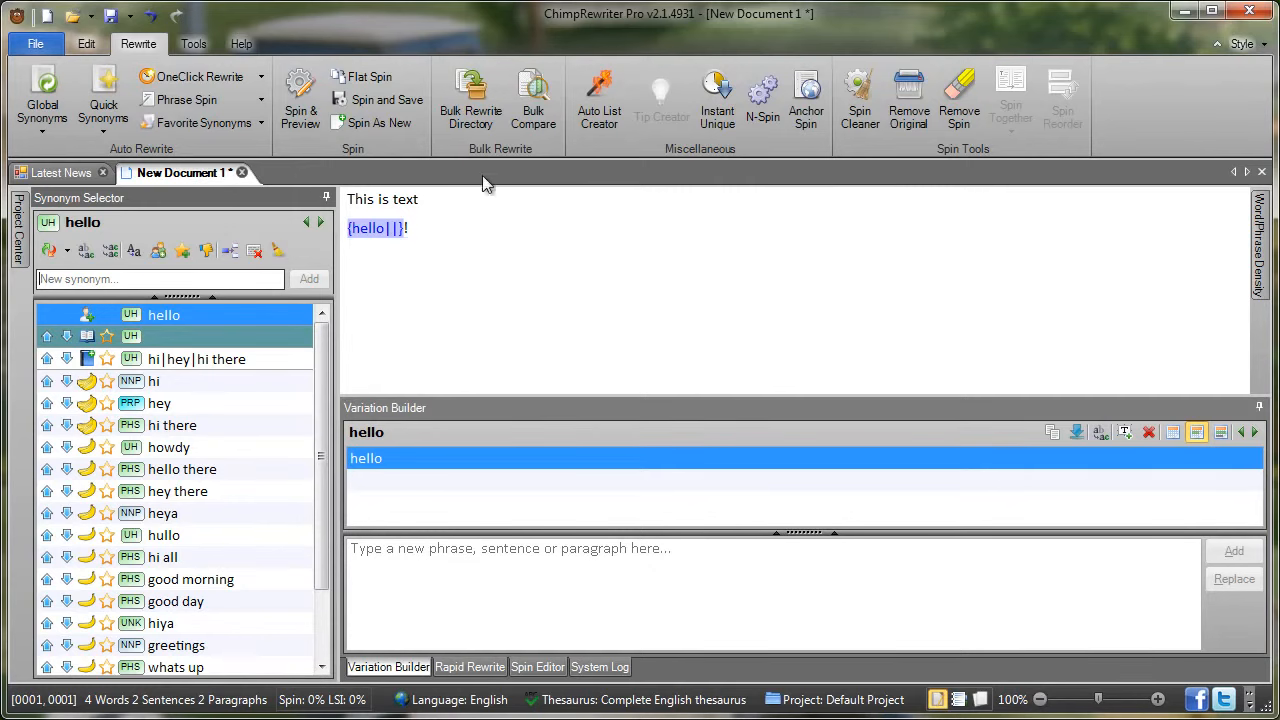
- Open Plastic Forks.txt from the Chimp Rewriter Files folder, using the Text Files (*.txt) file type
click(36, 44)
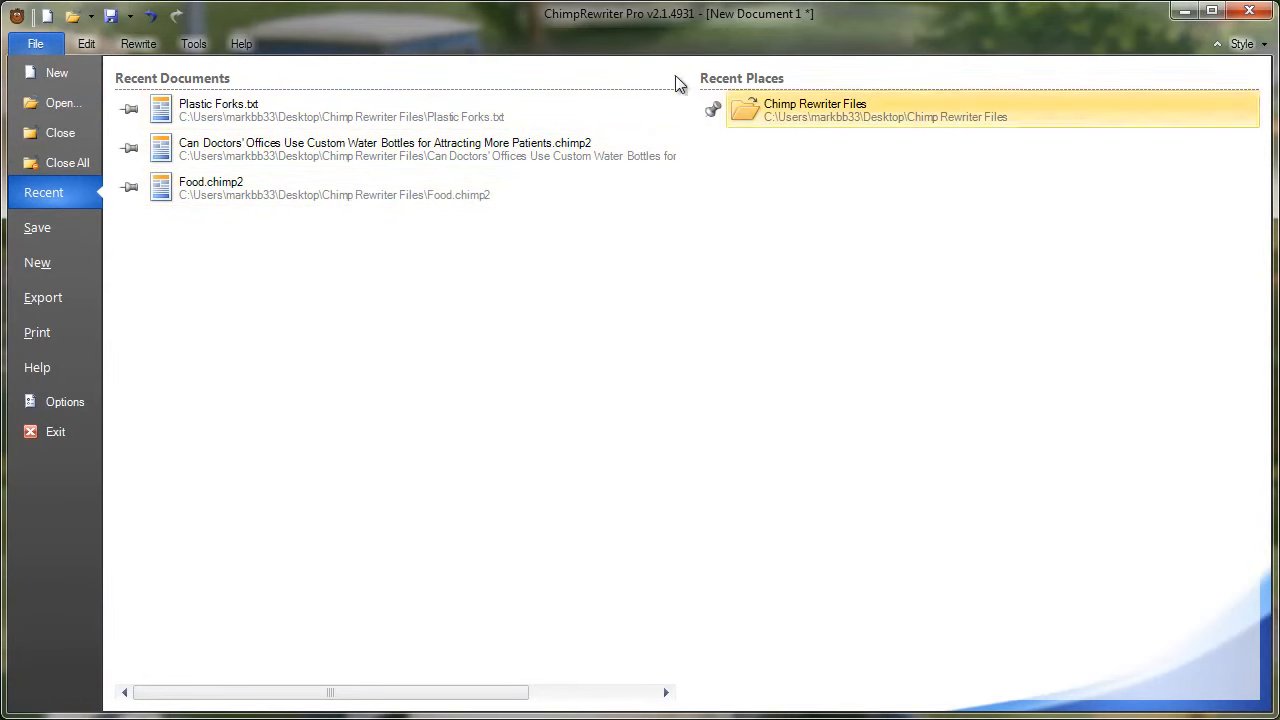
click(58, 103)
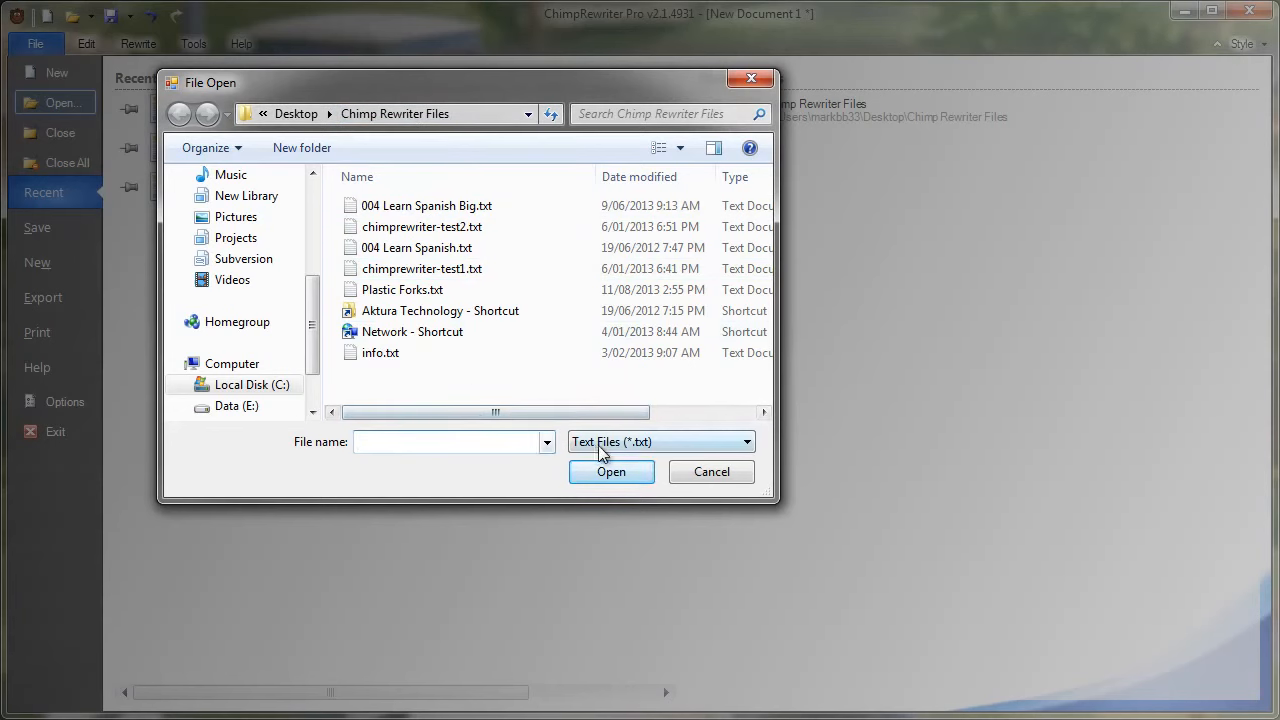
click(665, 443)
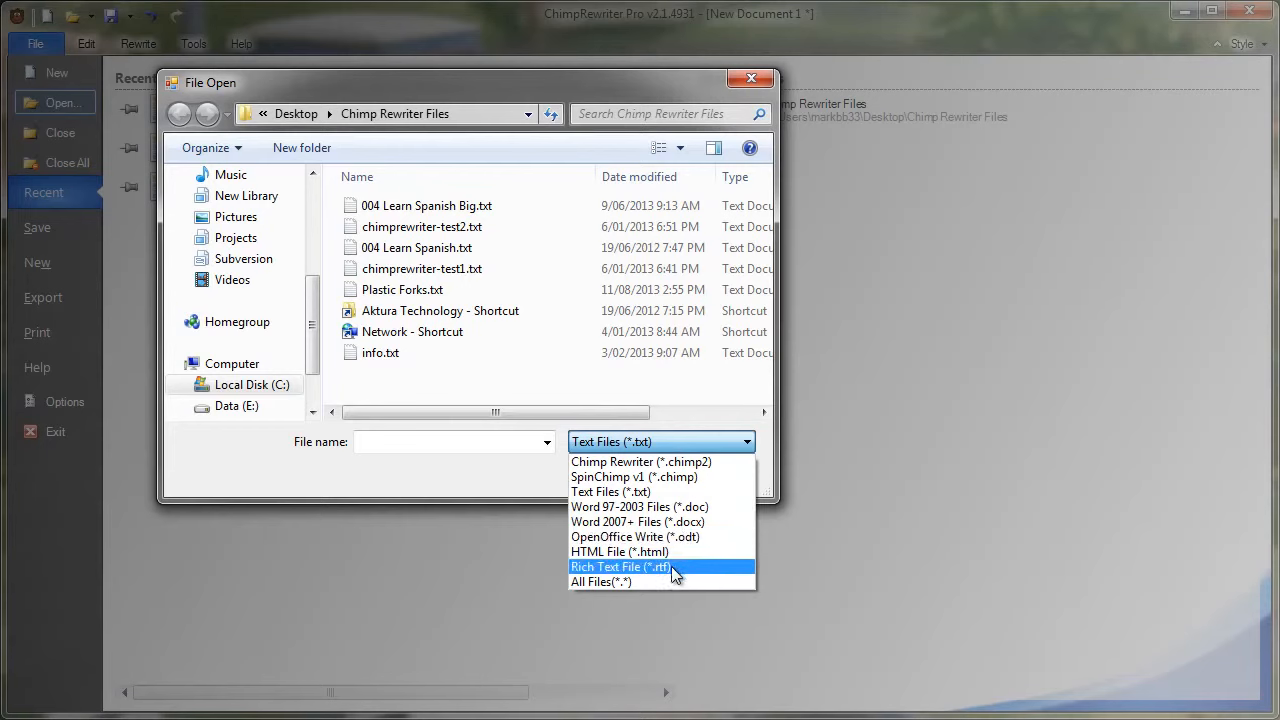
click(648, 495)
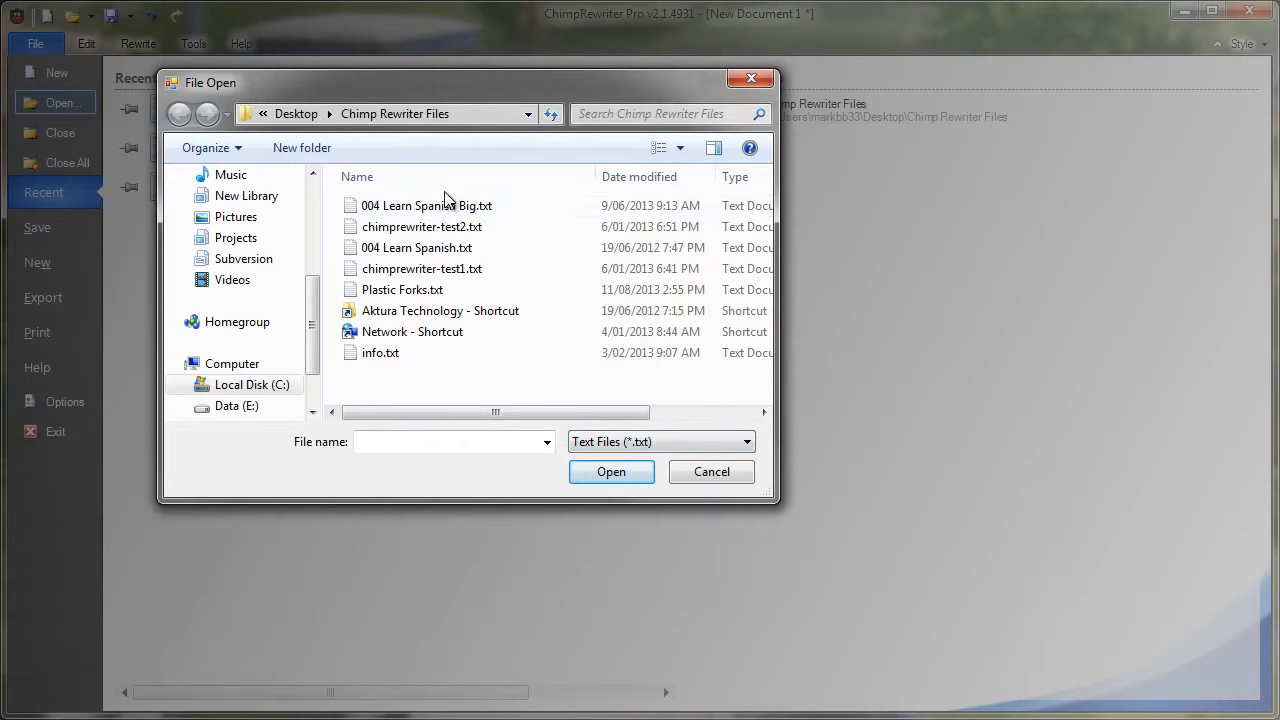
click(393, 291)
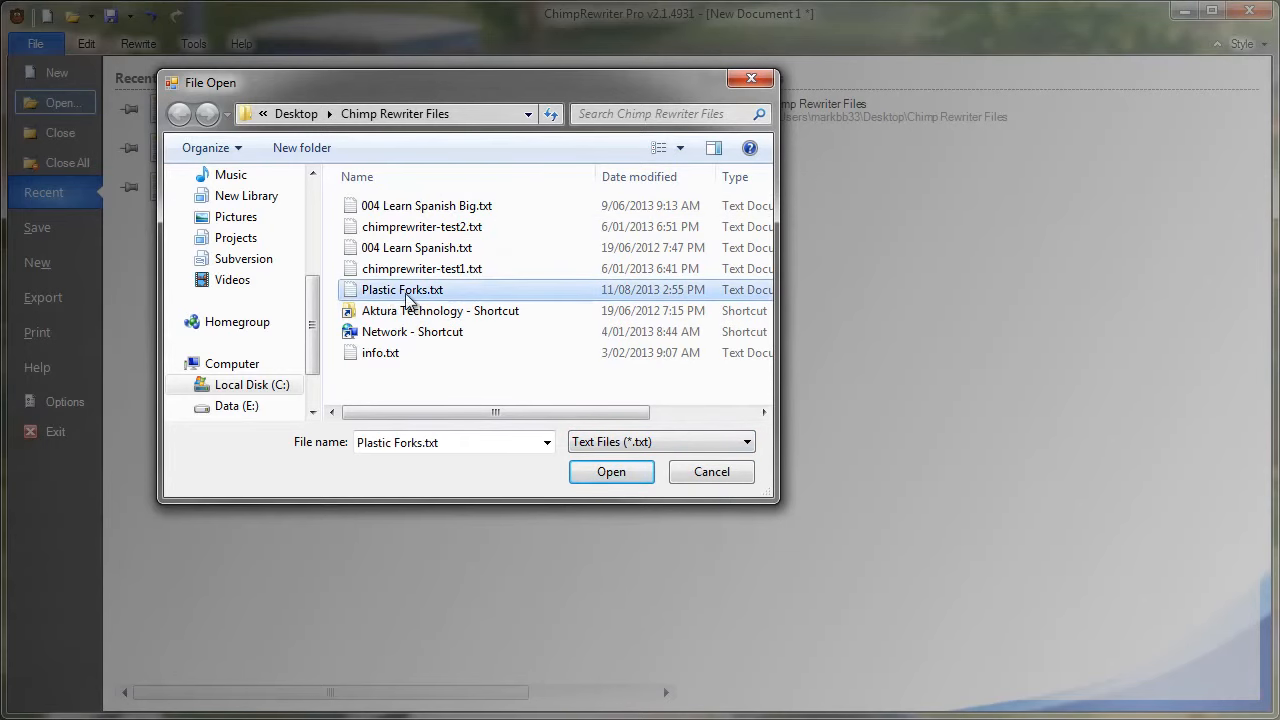
click(611, 471)
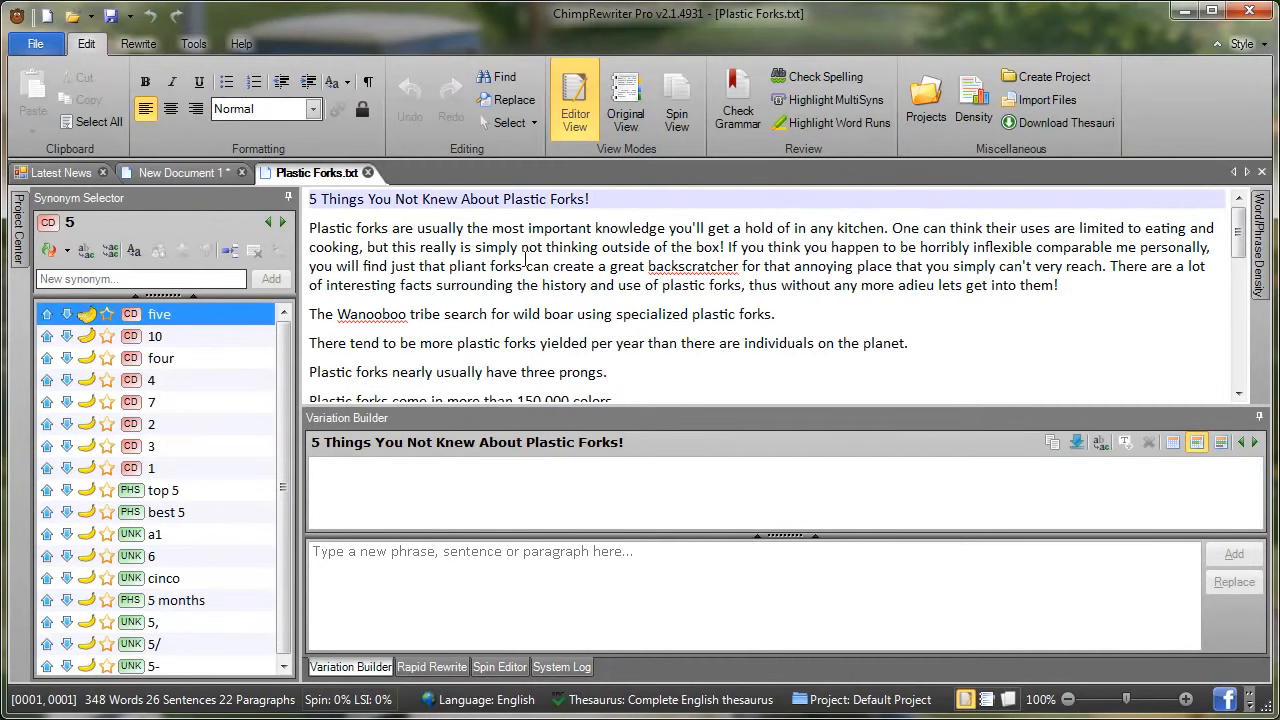
- Bold the words "Things You Not" in the title and underline the passage from "really is simply not" to "pliant forks"
scroll(462, 256, down, 10)
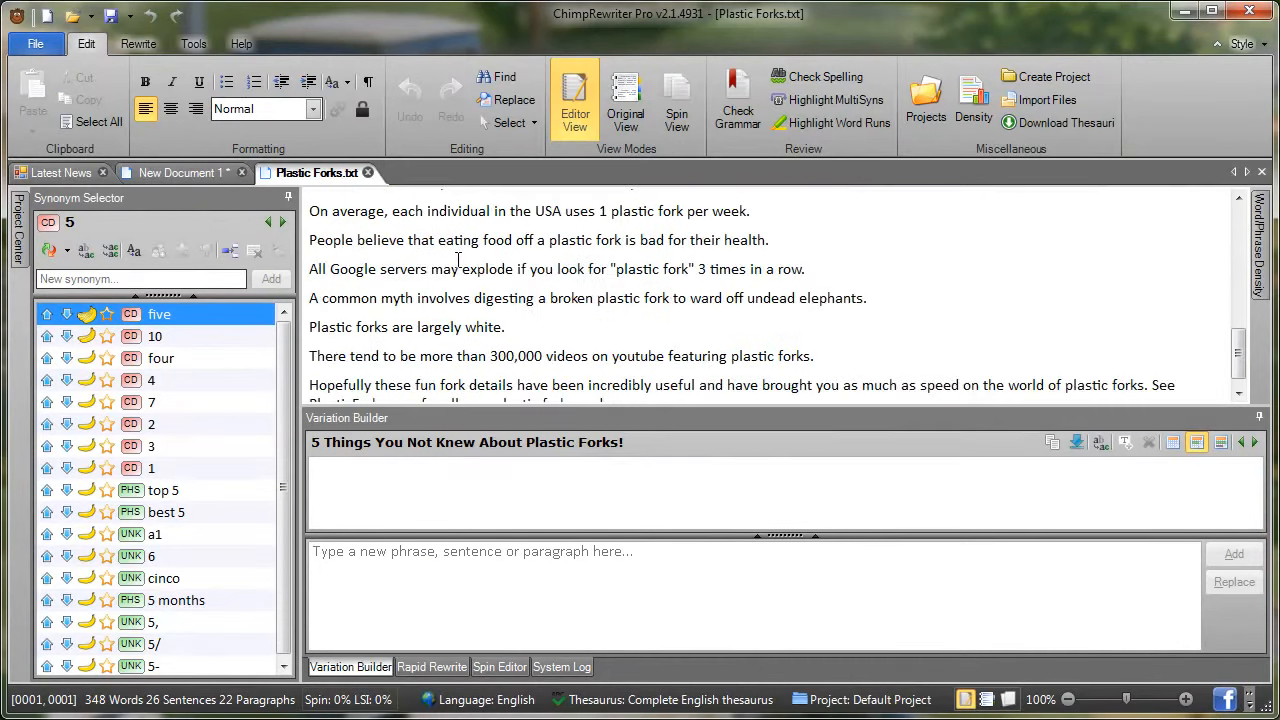
scroll(460, 258, down, 1)
scroll(453, 270, up, 11)
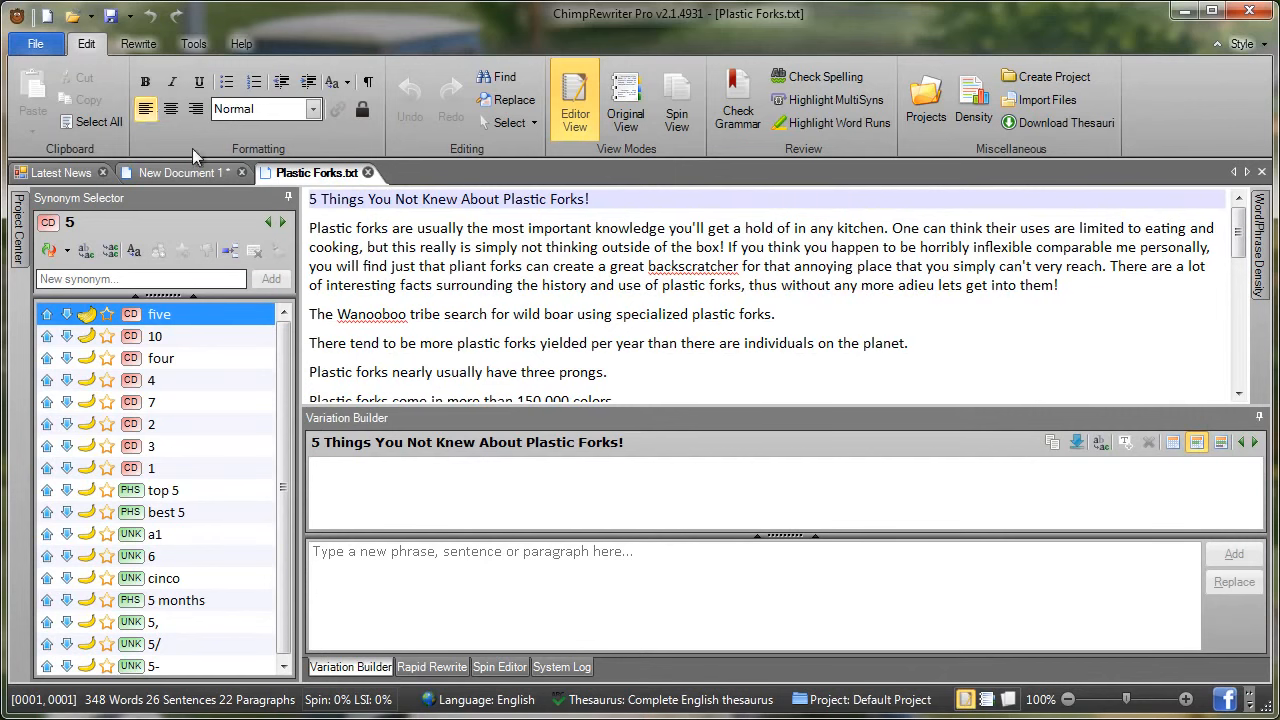
drag(322, 199, 421, 199)
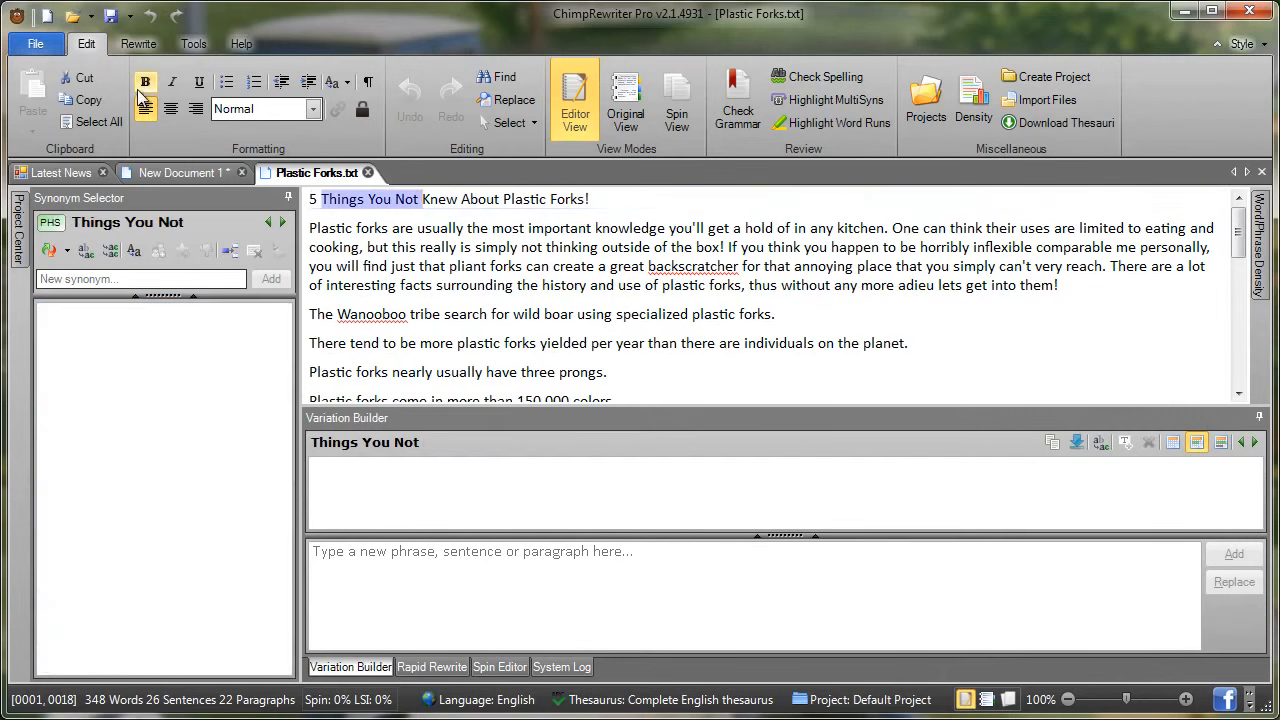
key(ctrl+b)
drag(422, 250, 522, 266)
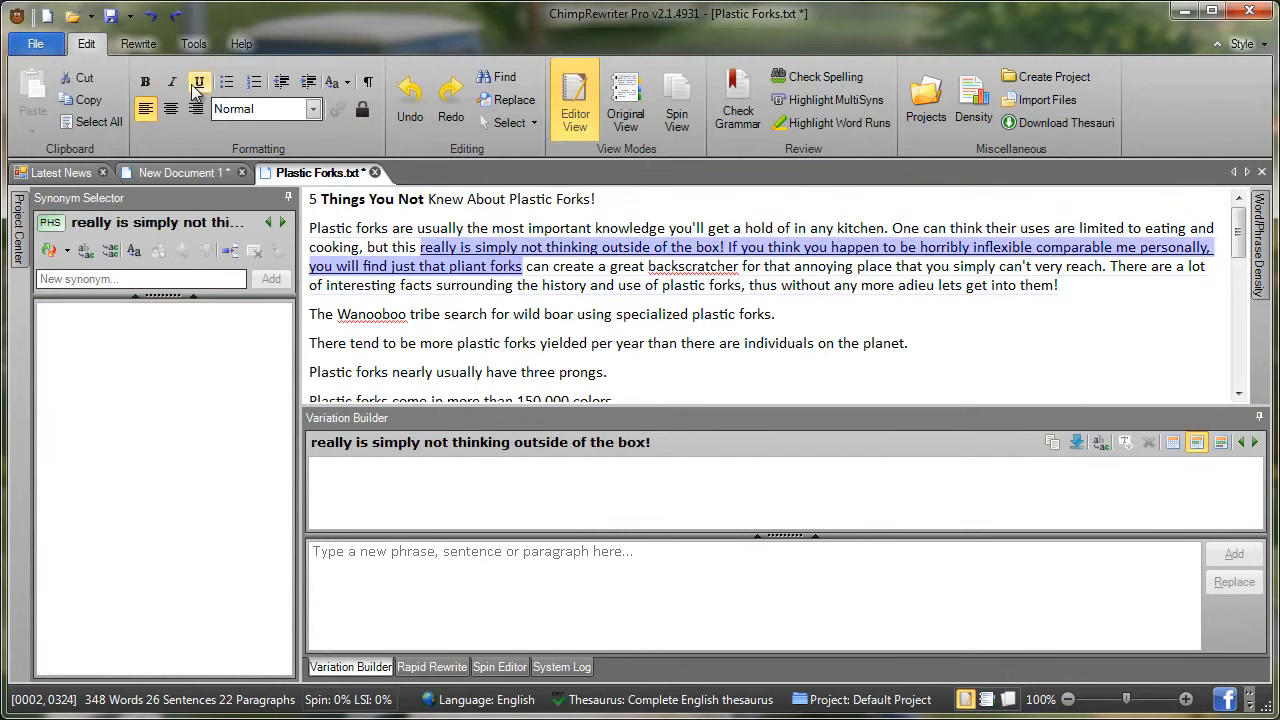
- Try numbering and indentation on the four paragraphs below the title, and return them to plain unindented text
drag(441, 253, 431, 364)
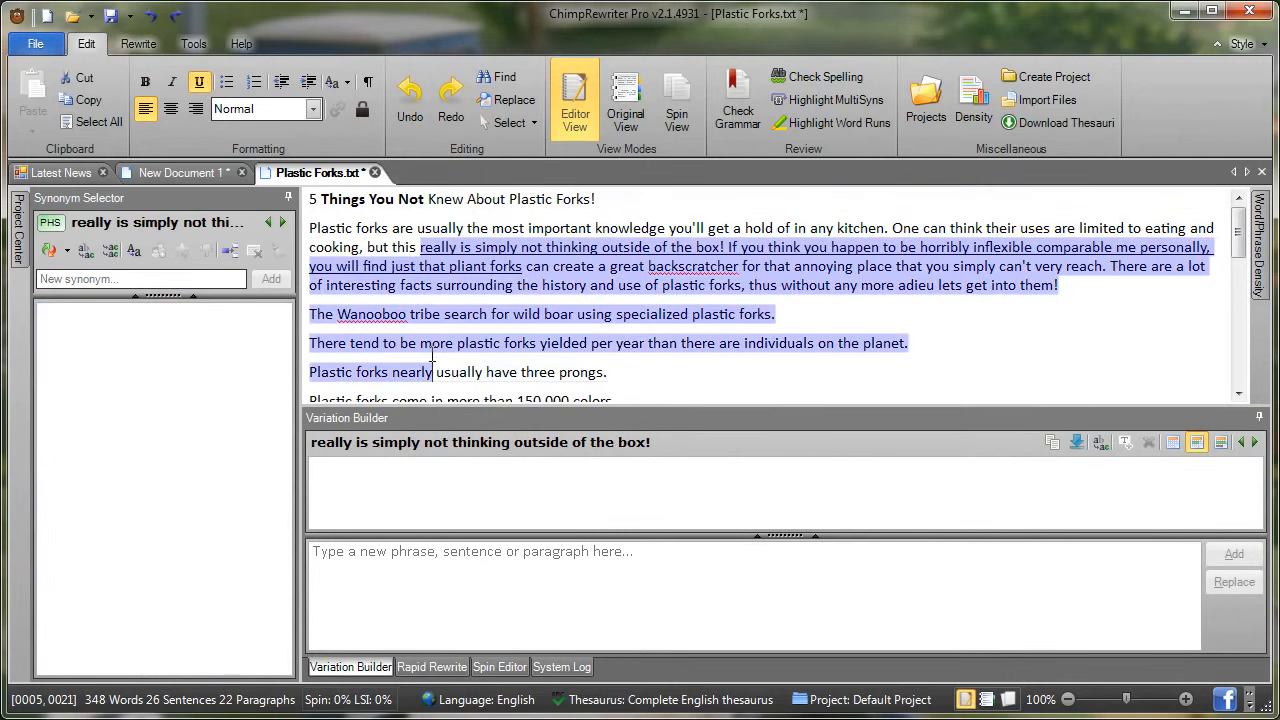
click(252, 84)
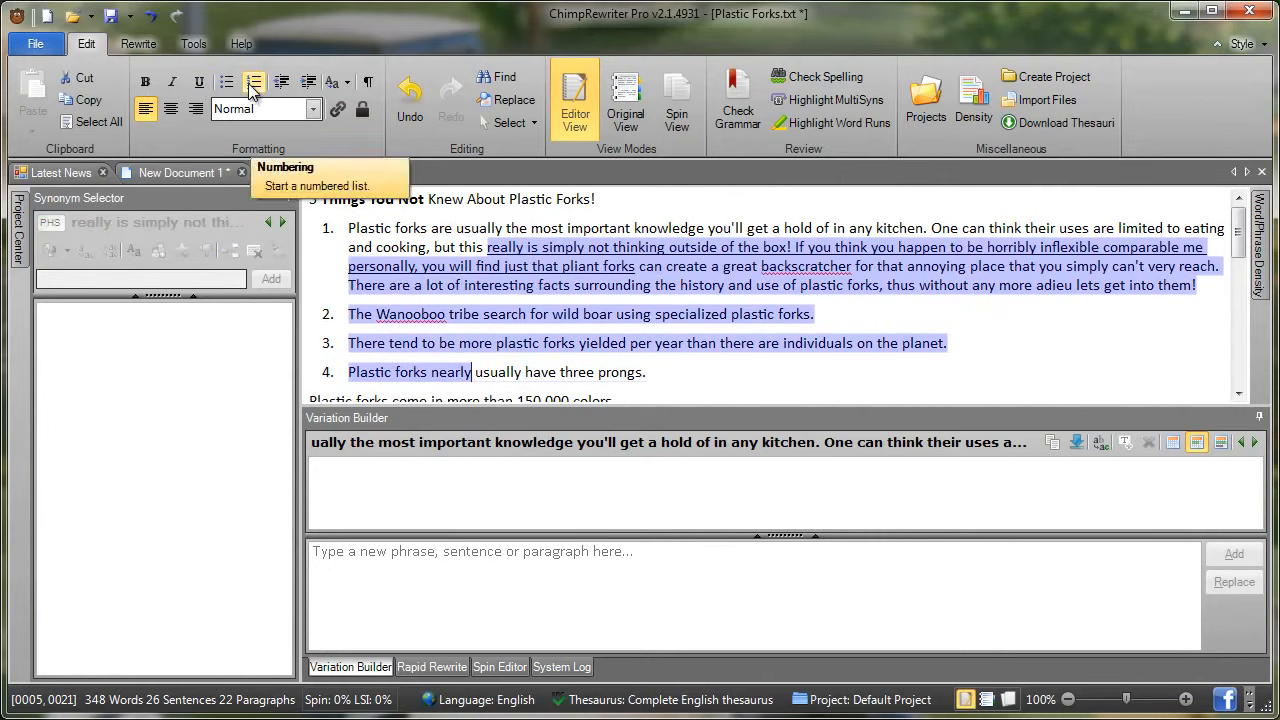
click(250, 84)
click(308, 84)
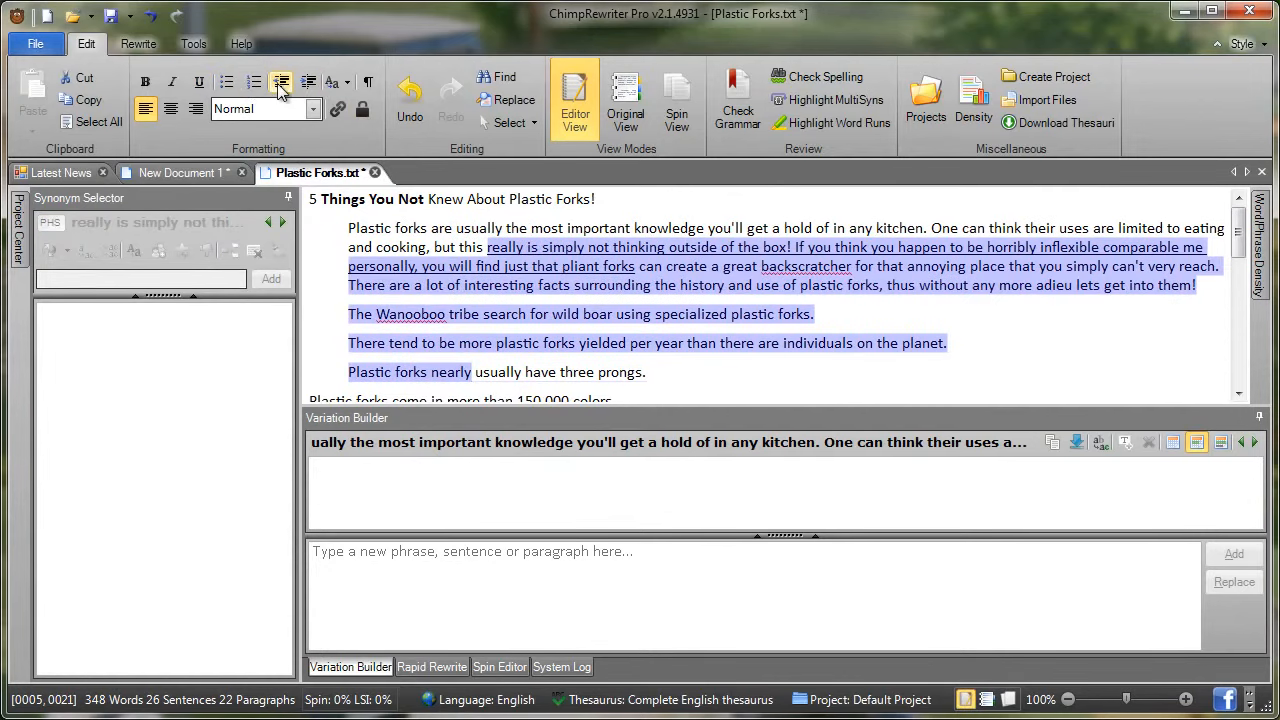
click(281, 88)
click(505, 266)
- Apply the Heading 1 style to the article title and Heading 3 to the opening paragraph
click(407, 199)
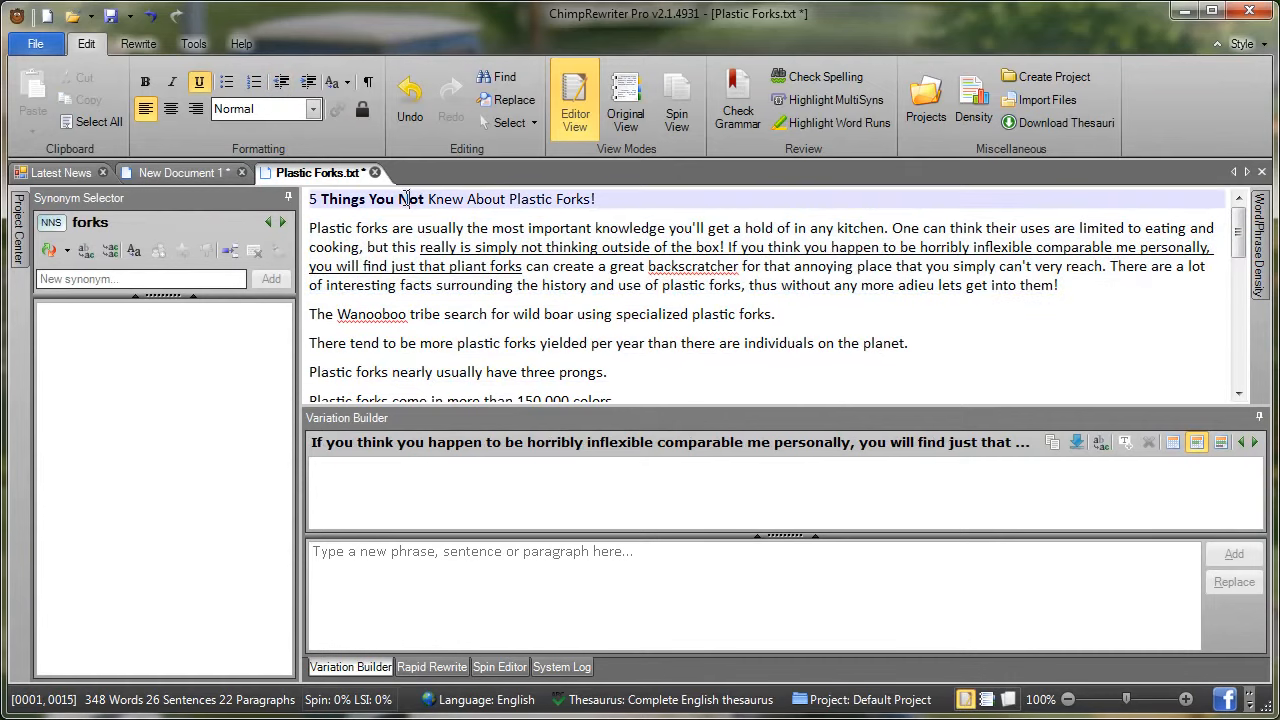
click(313, 109)
click(250, 145)
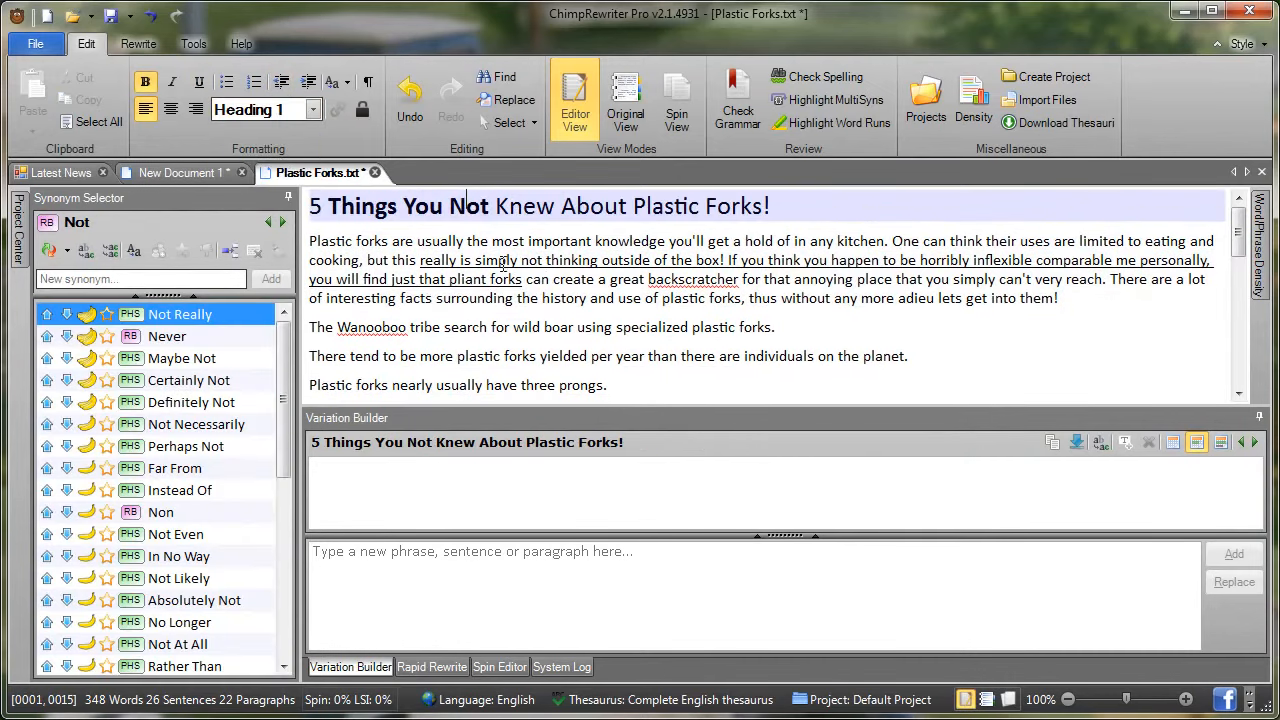
click(508, 243)
click(313, 109)
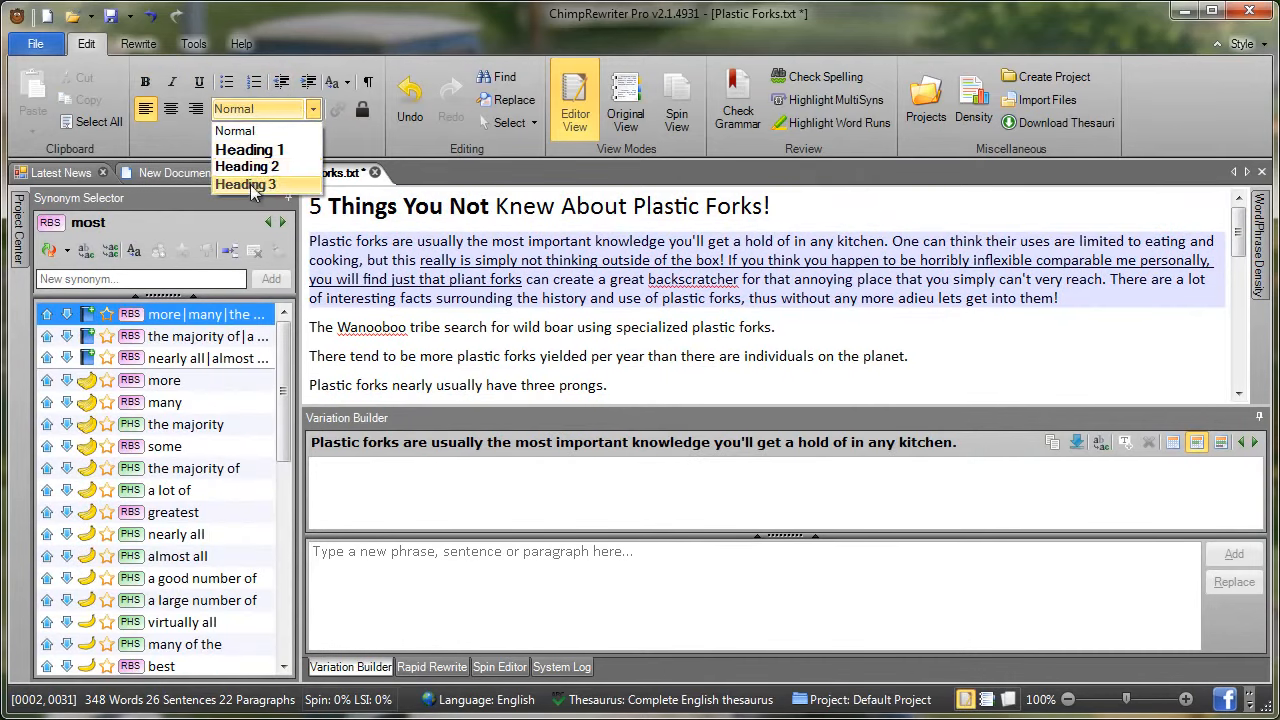
click(250, 184)
click(528, 369)
click(512, 315)
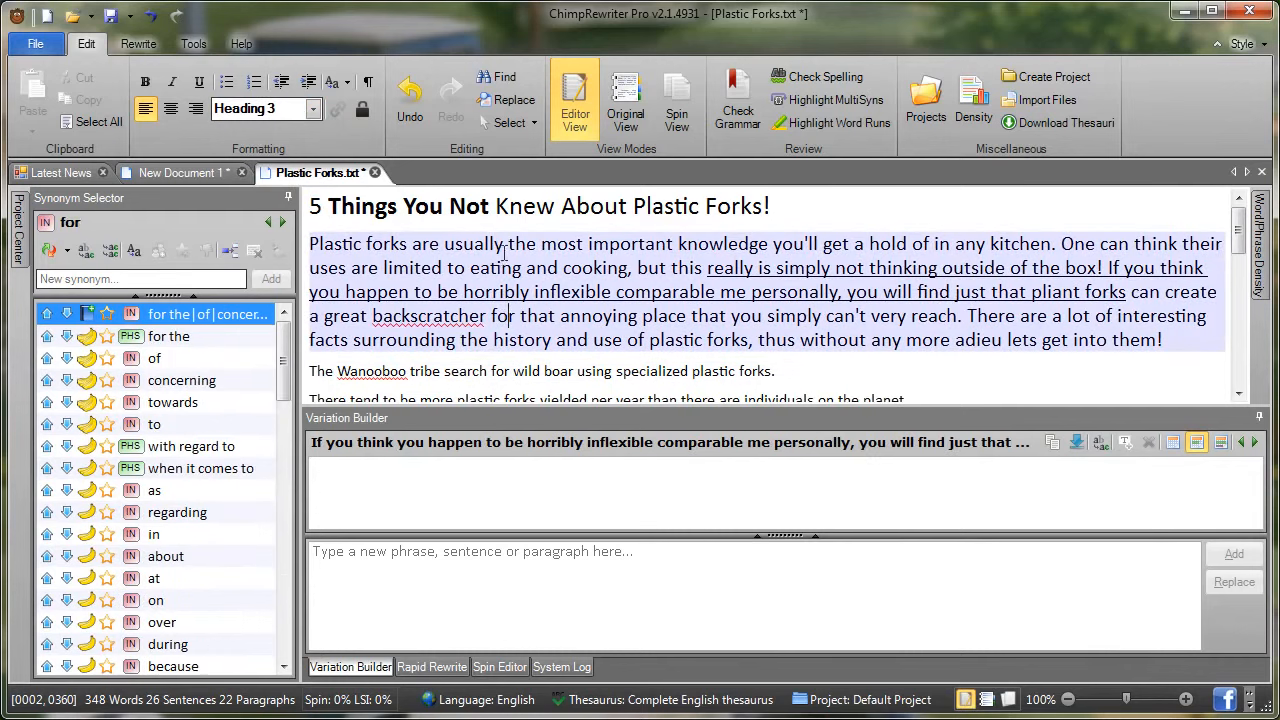
- Set the article title and the opening paragraph back to the Normal style
click(523, 205)
click(313, 109)
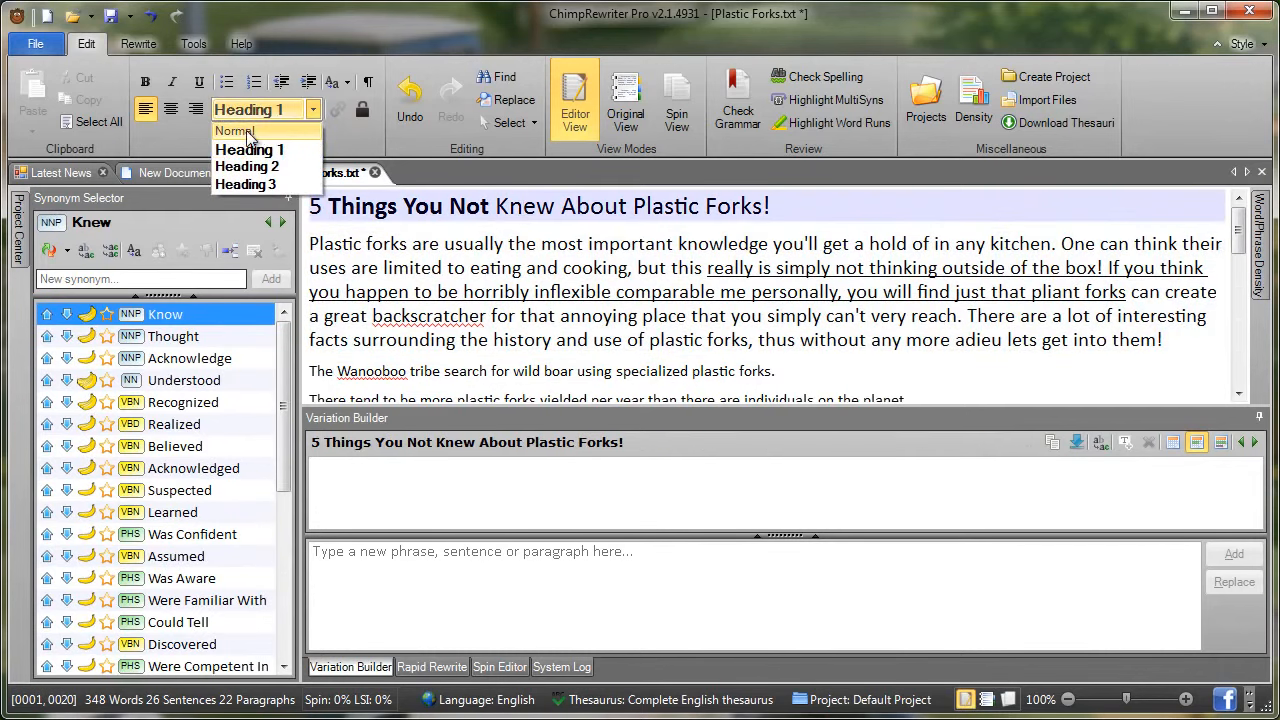
click(235, 131)
click(464, 232)
click(313, 109)
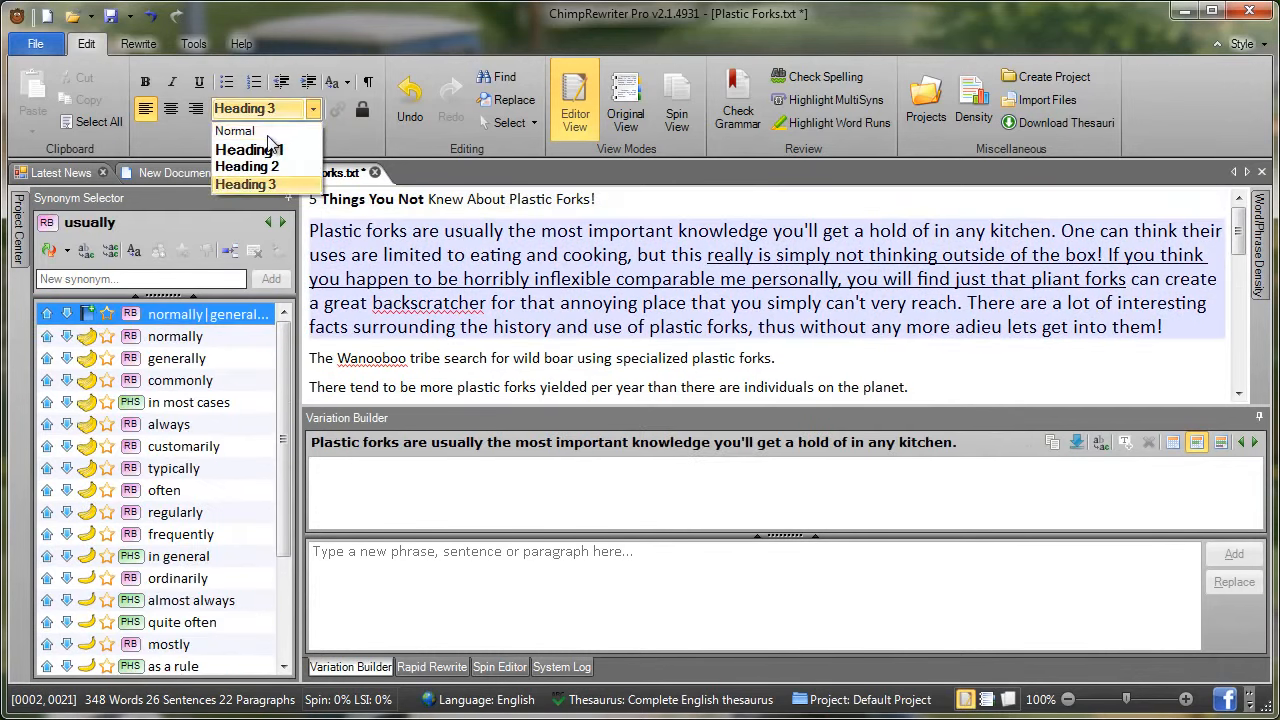
click(235, 131)
click(462, 315)
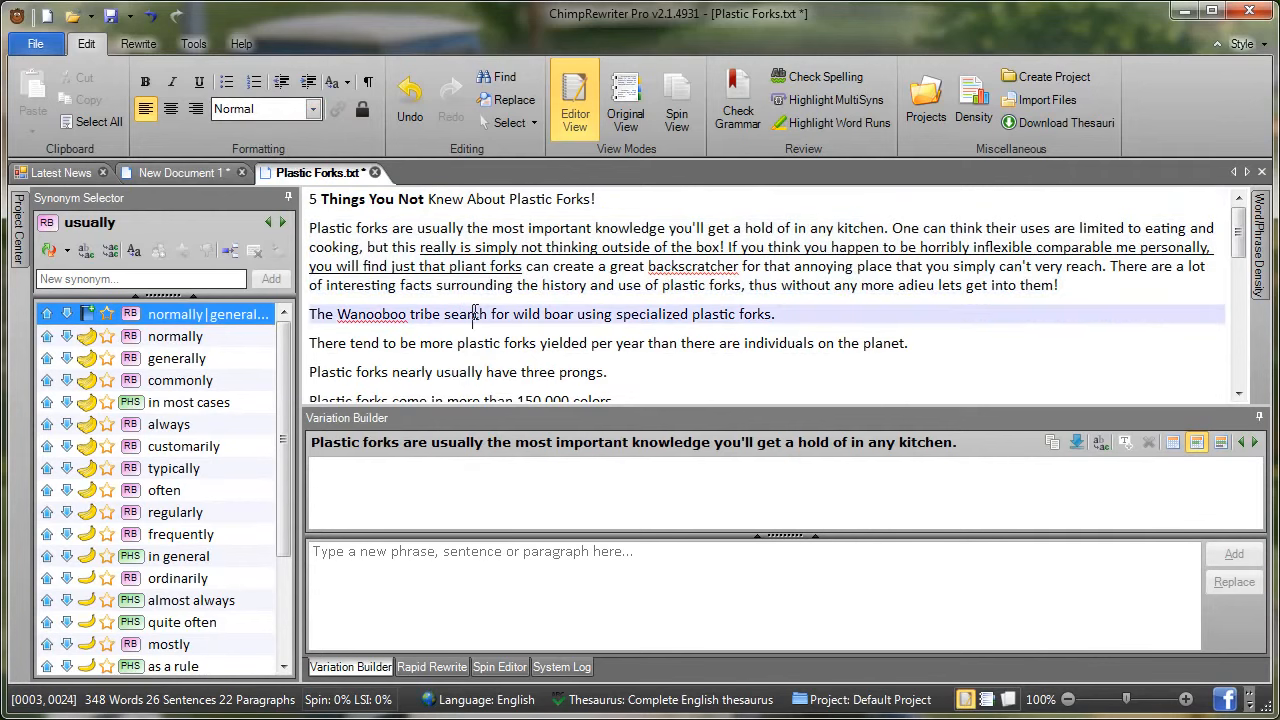
- Undo the last two paragraph style changes and redo both of them
click(423, 114)
click(419, 104)
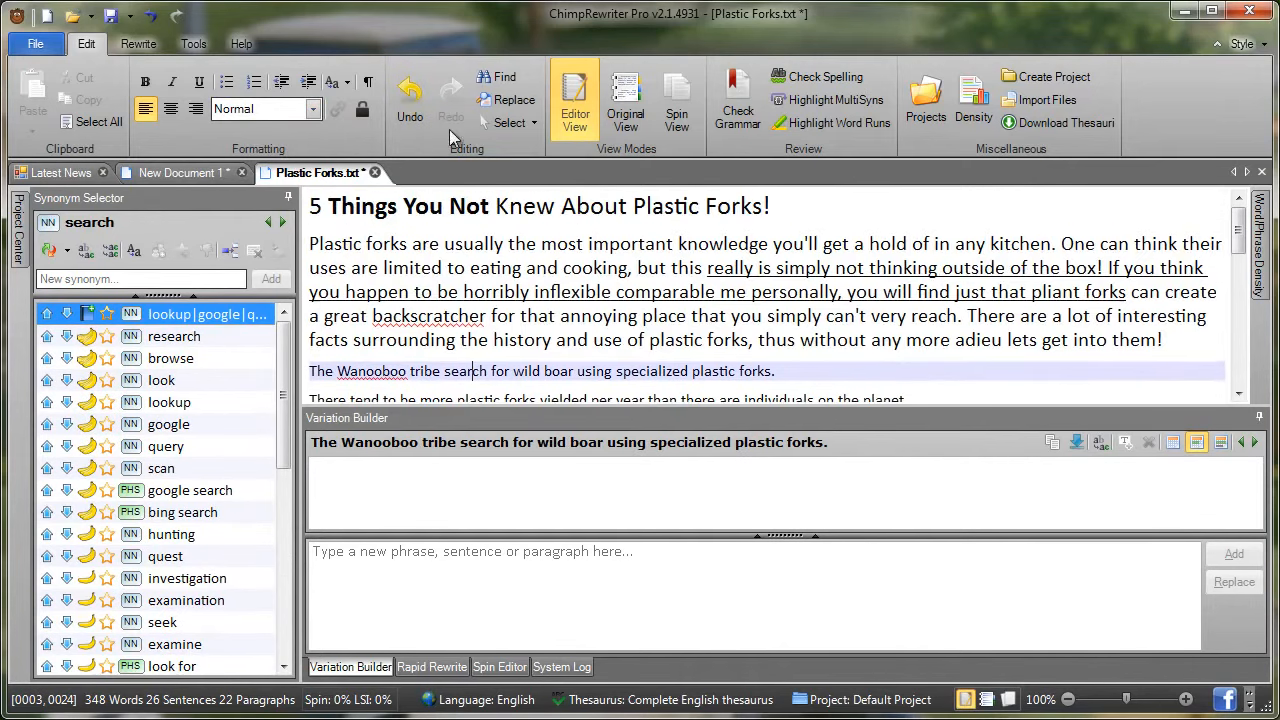
click(464, 241)
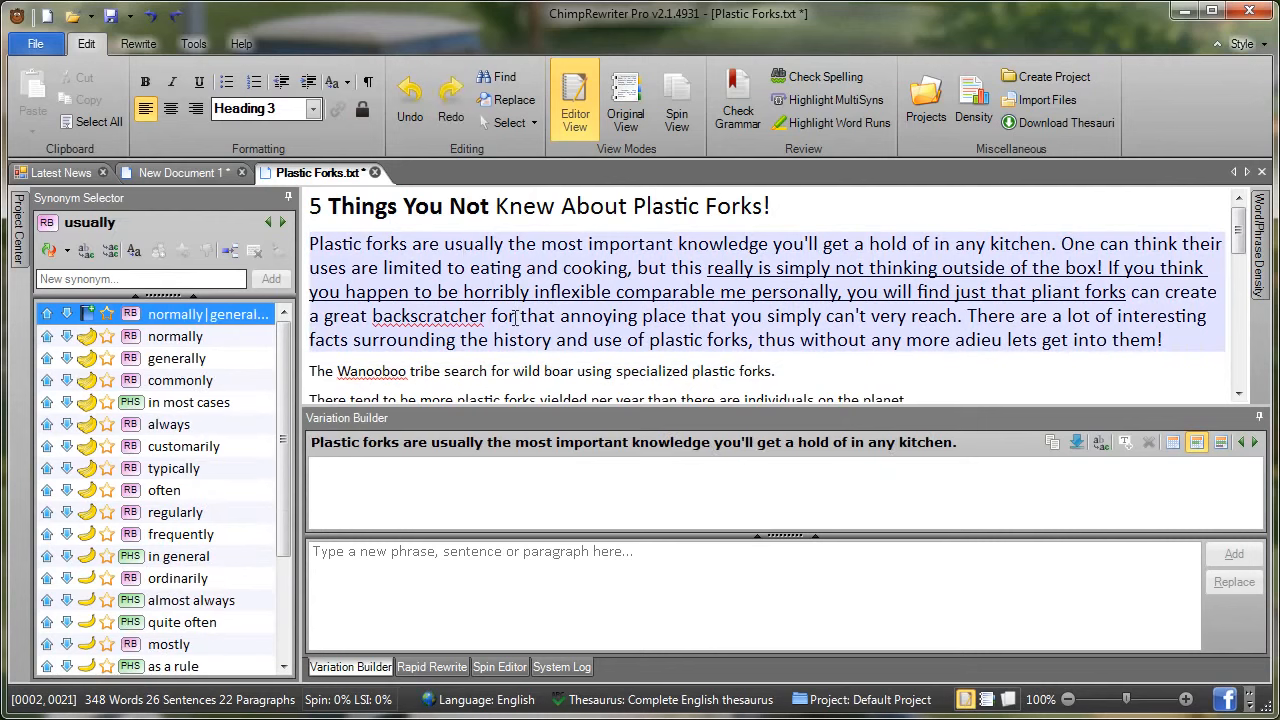
click(462, 112)
click(462, 112)
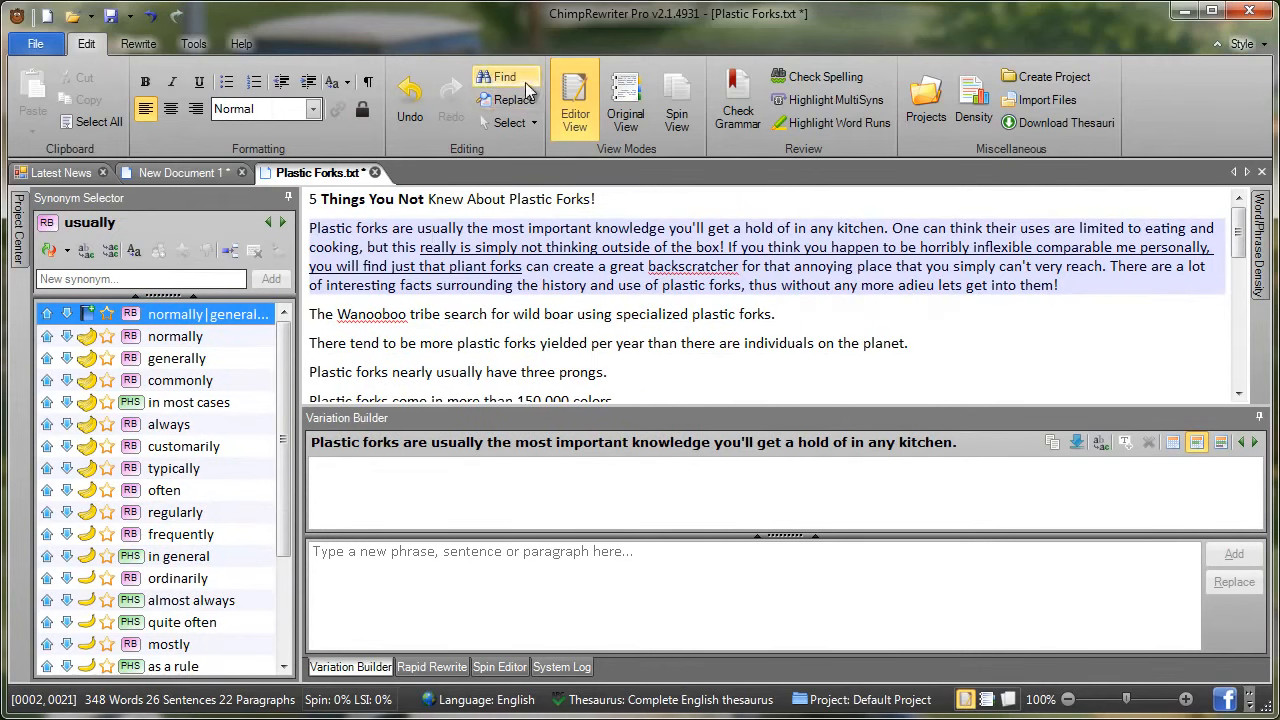
- Try the Select Paragraph command on the opening paragraph, and select the word "backscratcher" within it
click(534, 124)
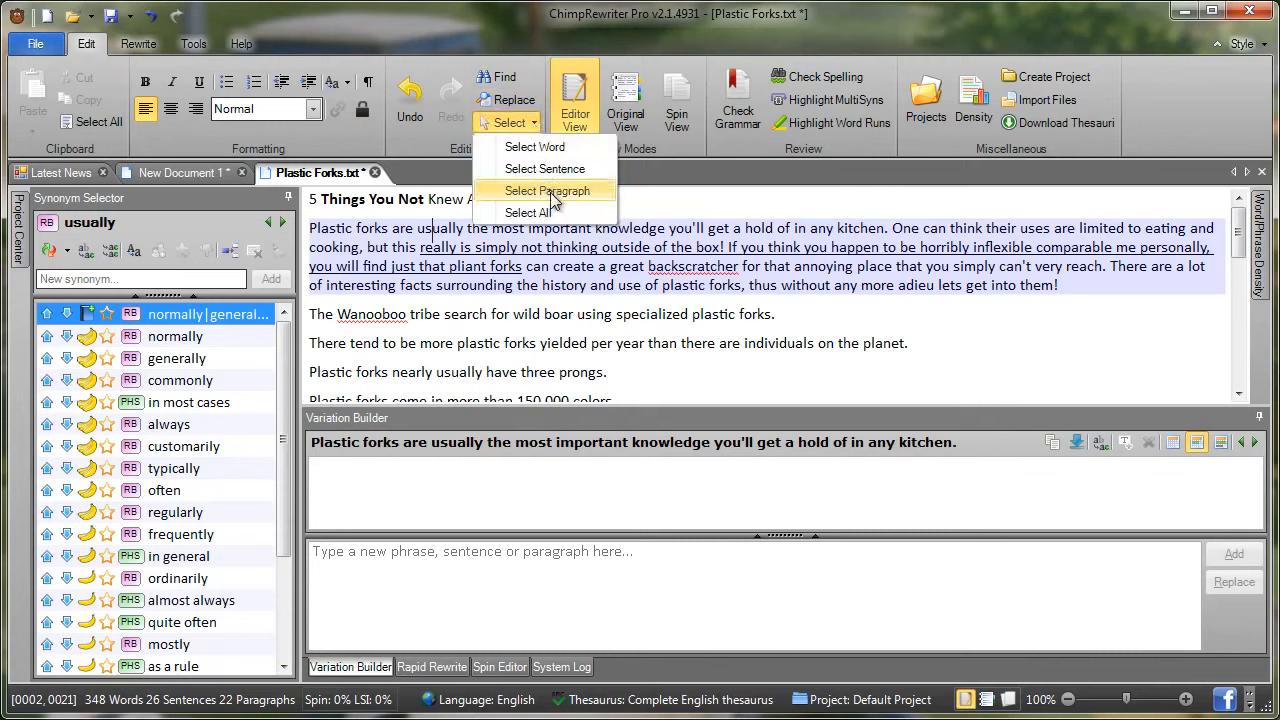
click(550, 191)
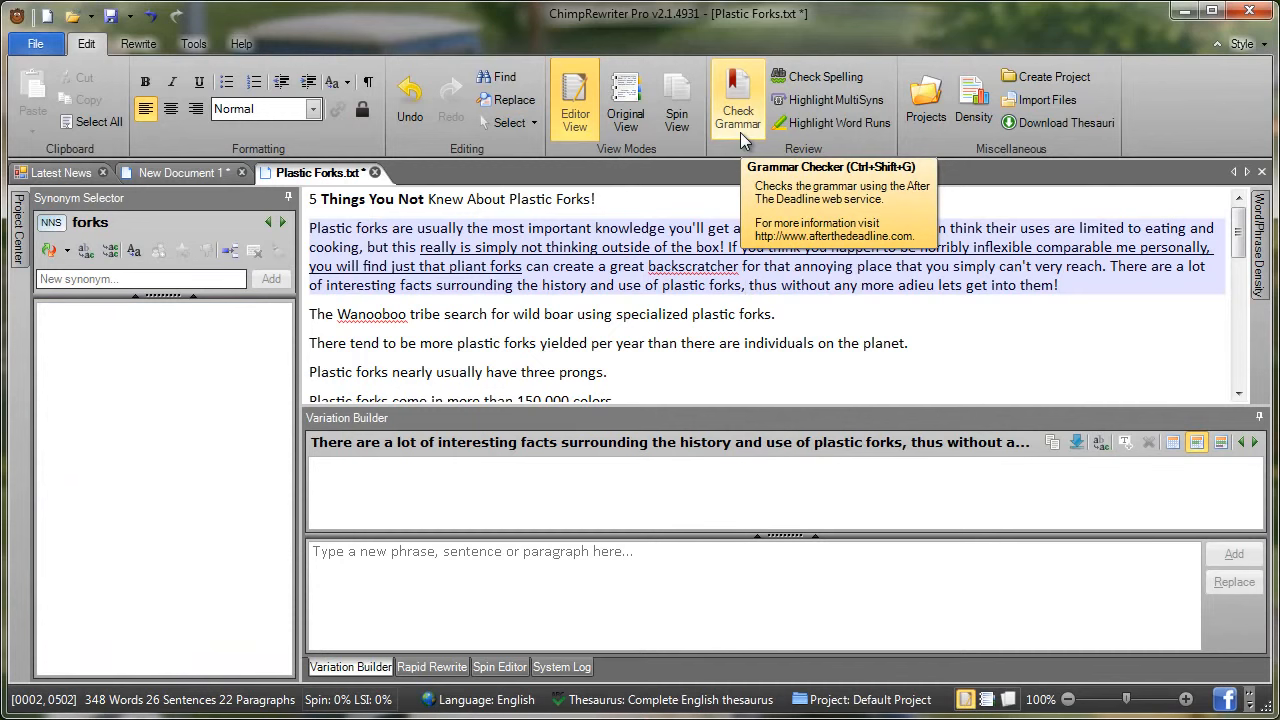
click(528, 228)
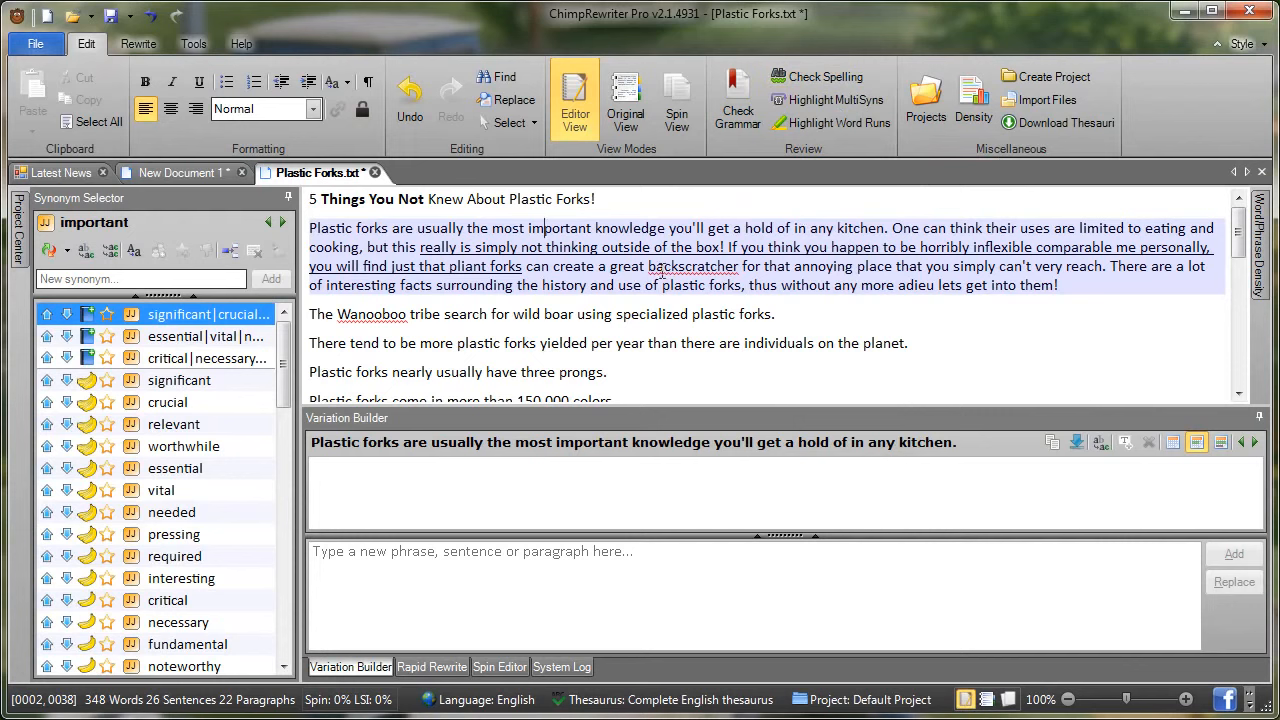
drag(650, 267, 740, 266)
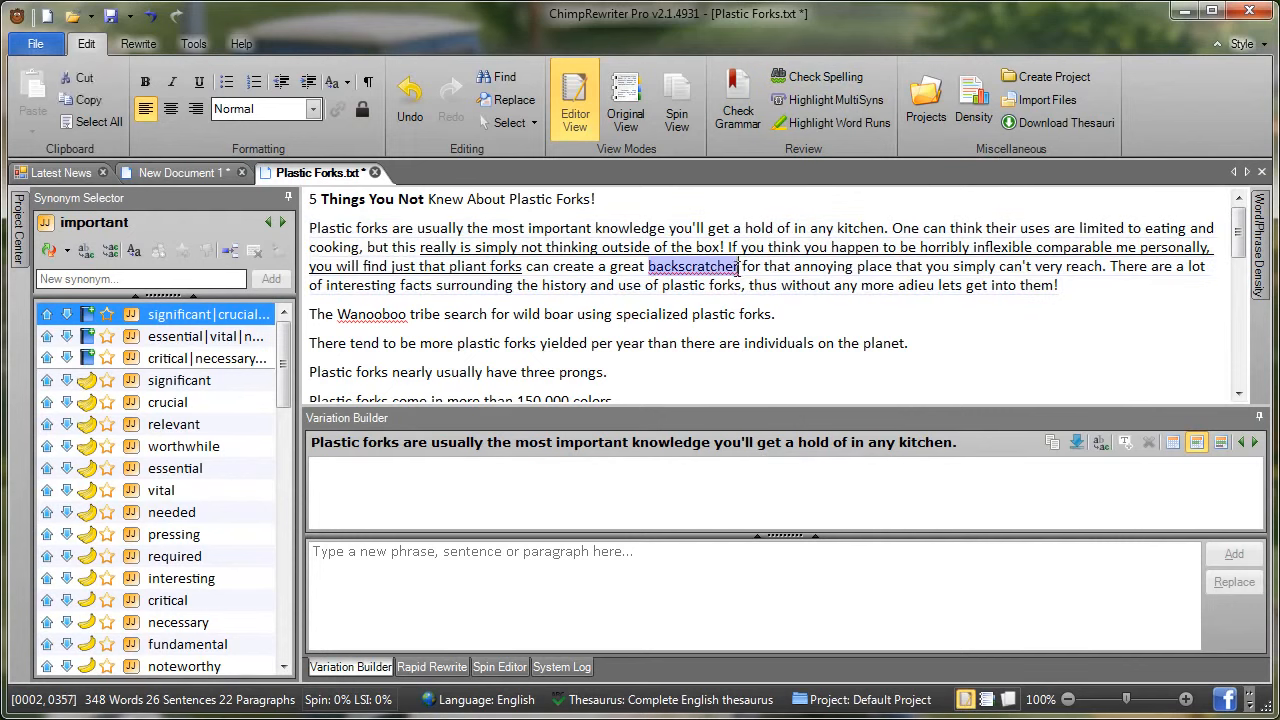
click(735, 314)
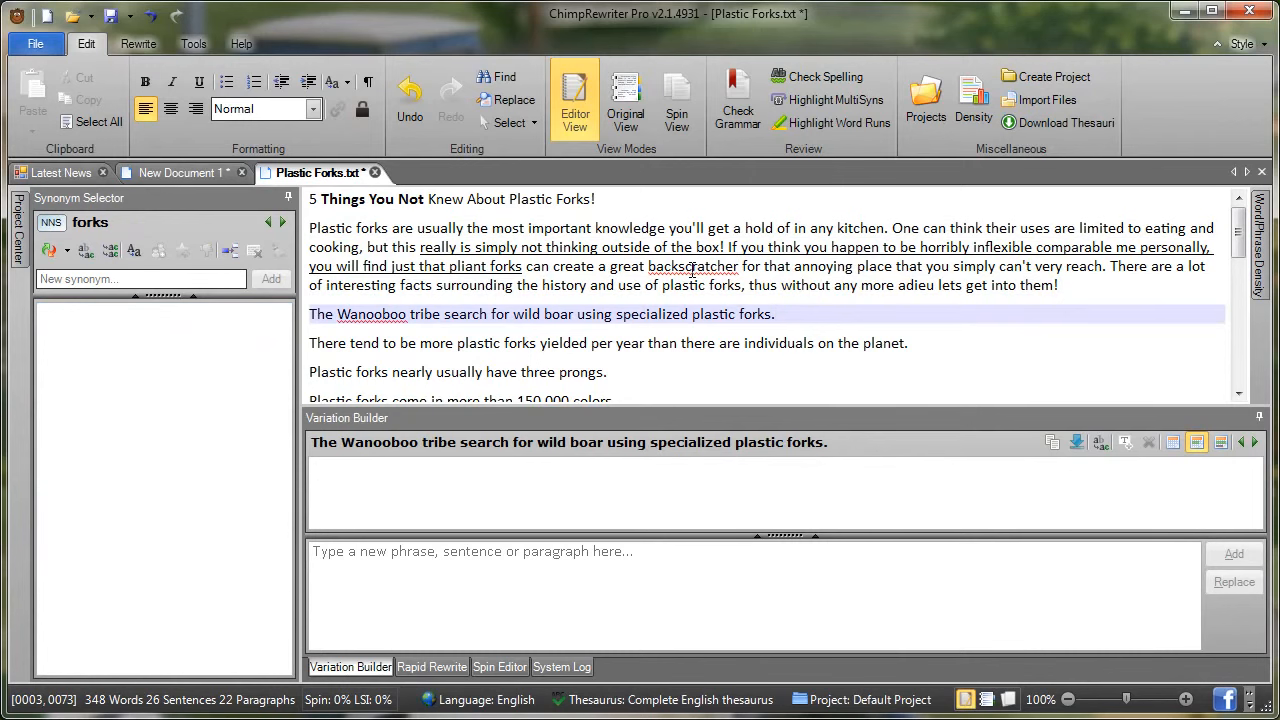
click(1088, 266)
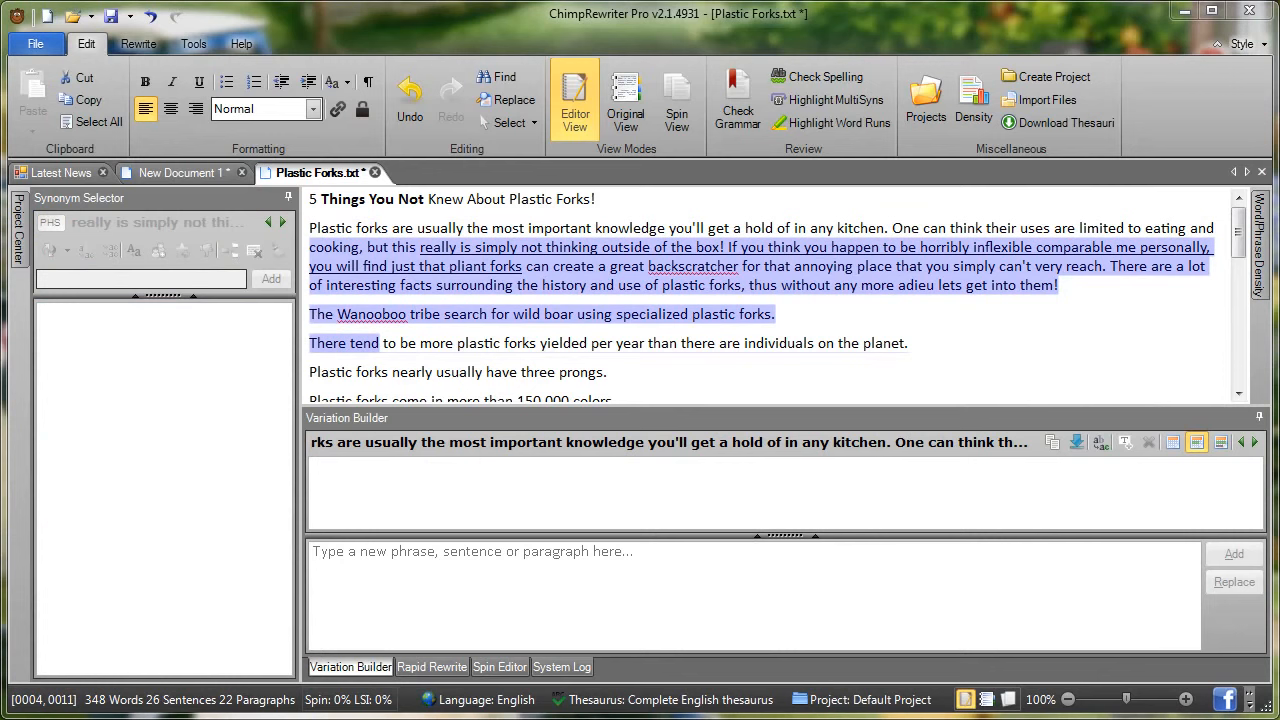
- Try the Blue, Dark Blue, Silver, Metro and Black interface styles one after another
click(1242, 44)
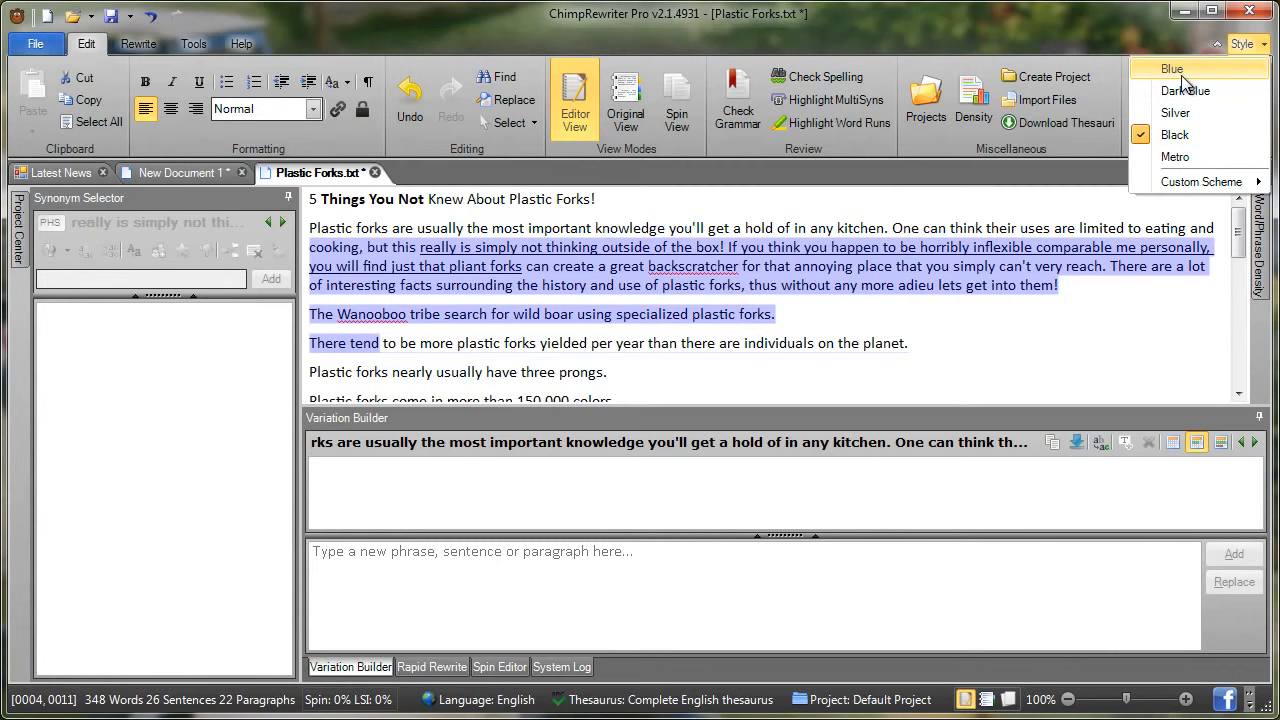
click(1183, 82)
click(1242, 44)
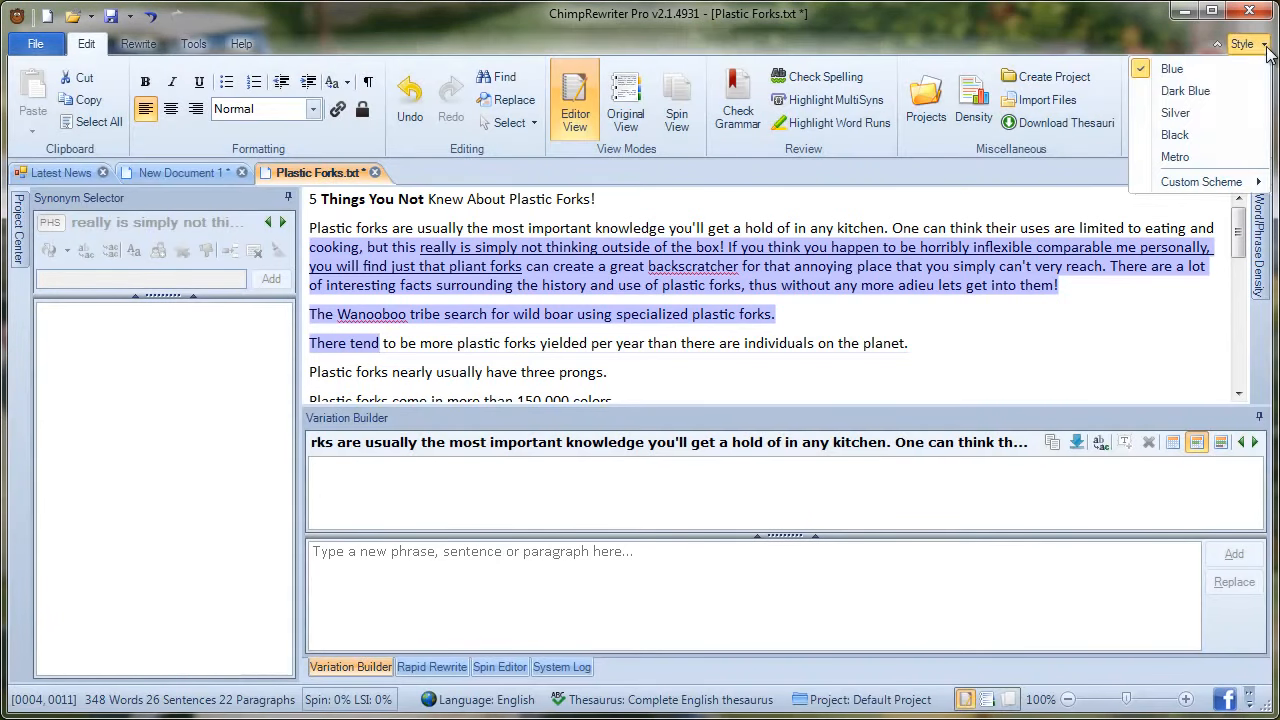
click(1224, 92)
click(1242, 44)
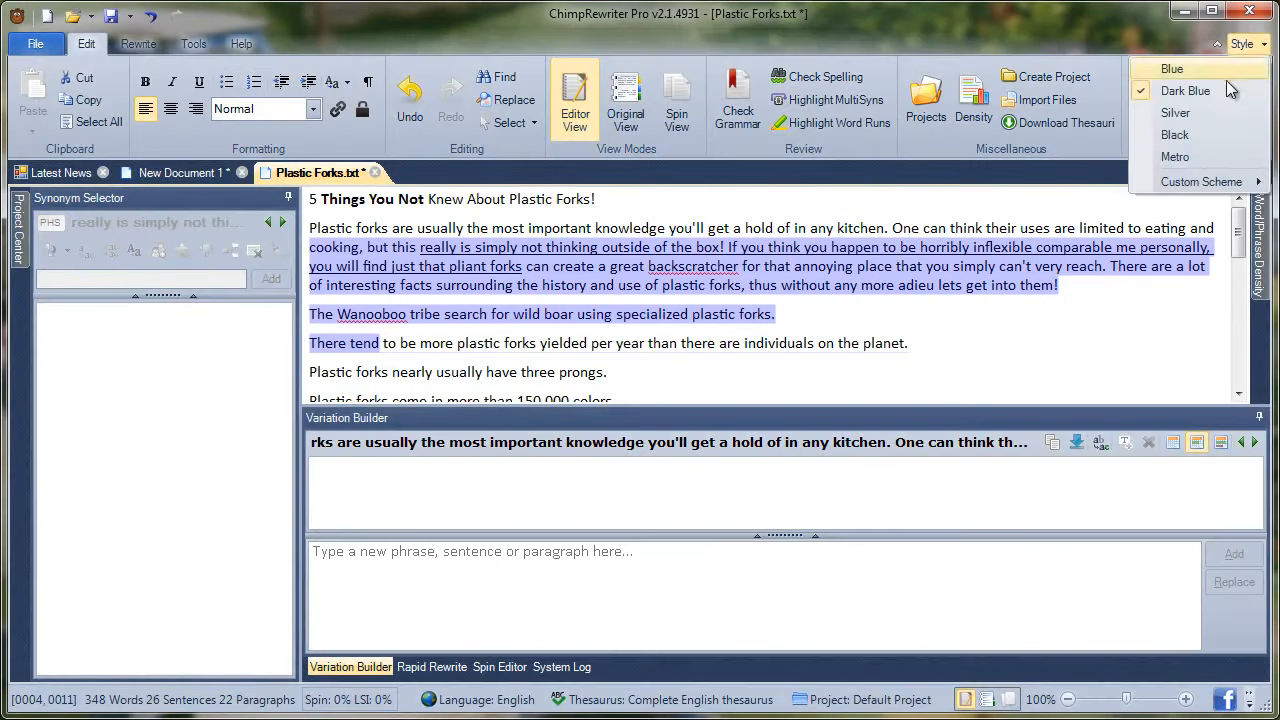
click(1183, 118)
click(1242, 44)
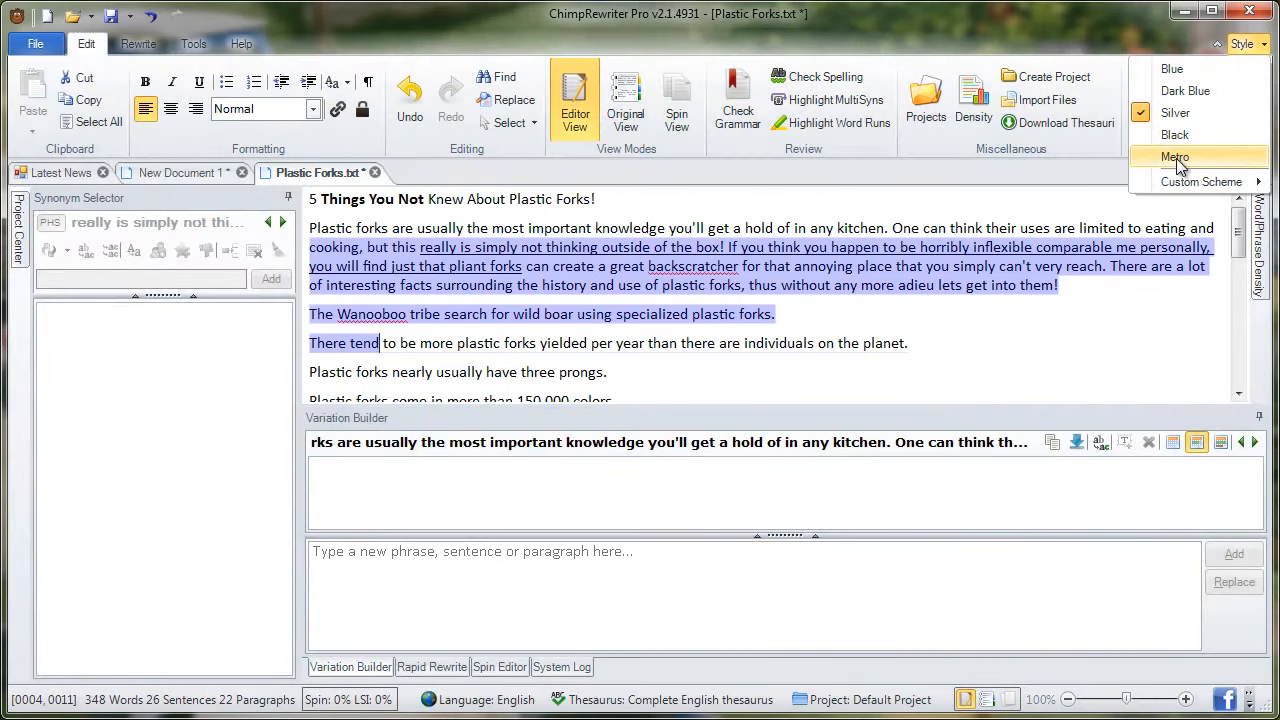
click(1176, 158)
click(1242, 44)
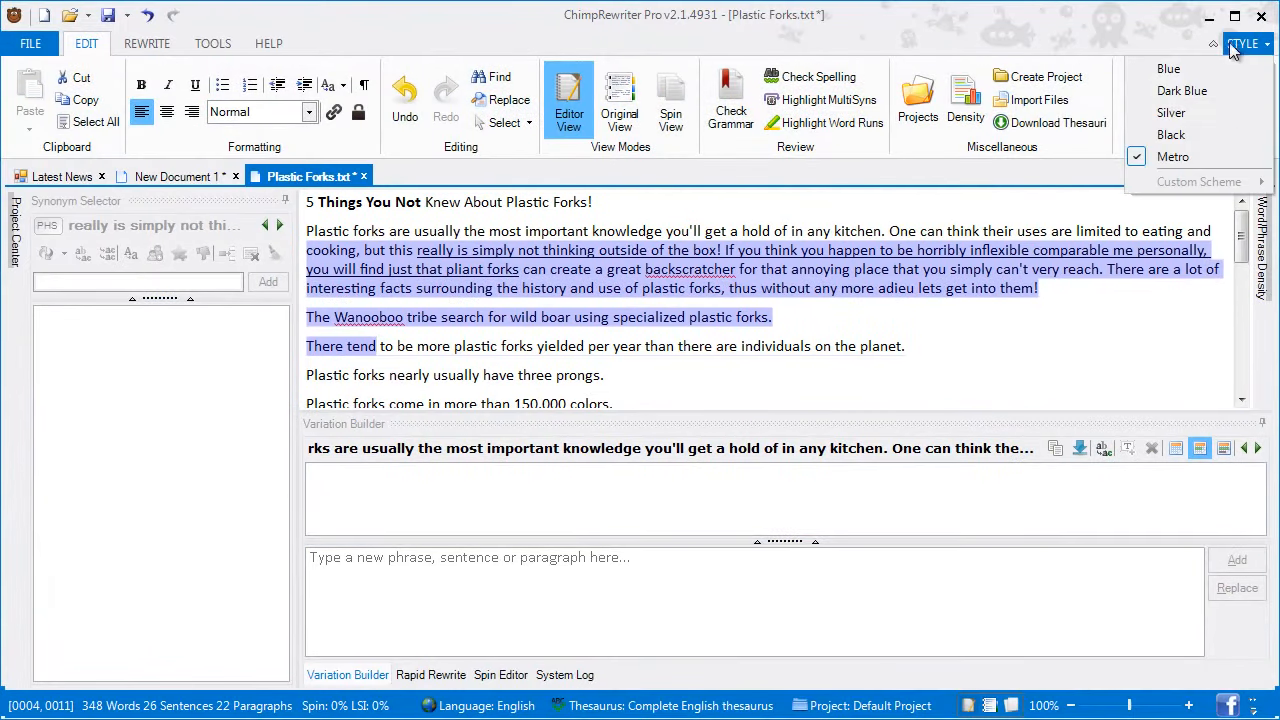
click(1191, 128)
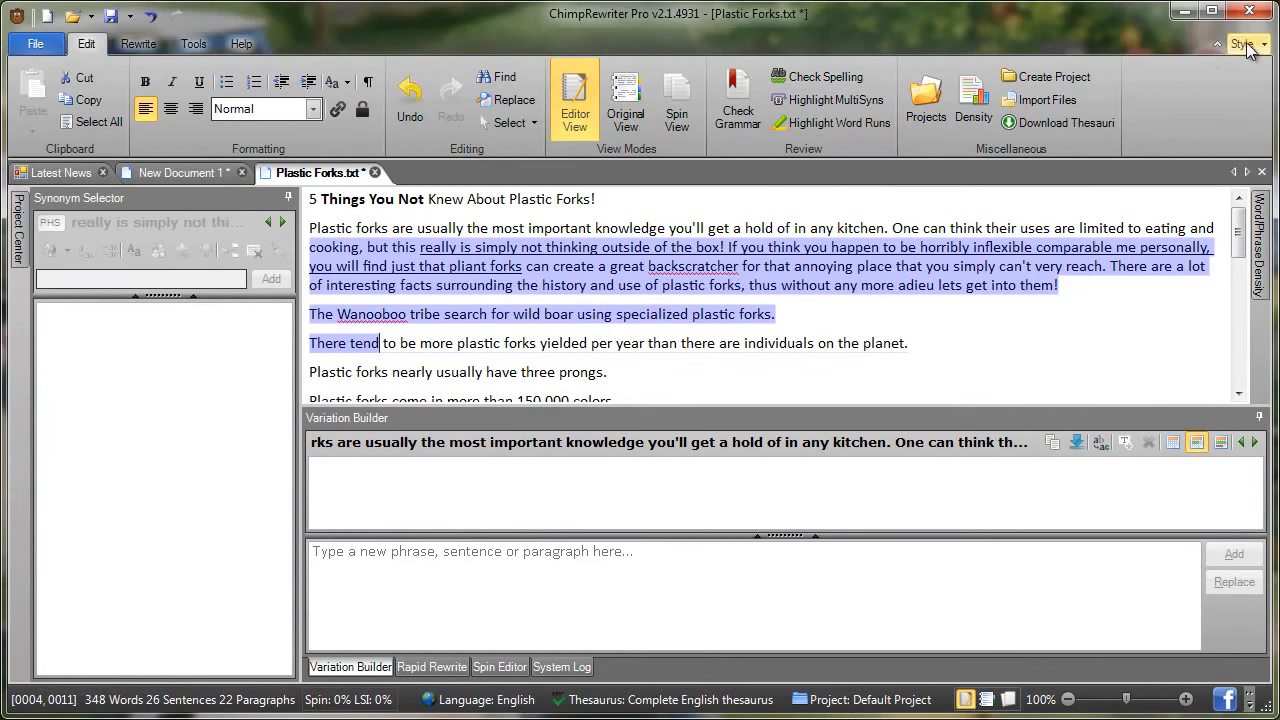
- Set the interface style to Silver and give it a custom scheme in the standard bright red
click(1246, 46)
click(1189, 116)
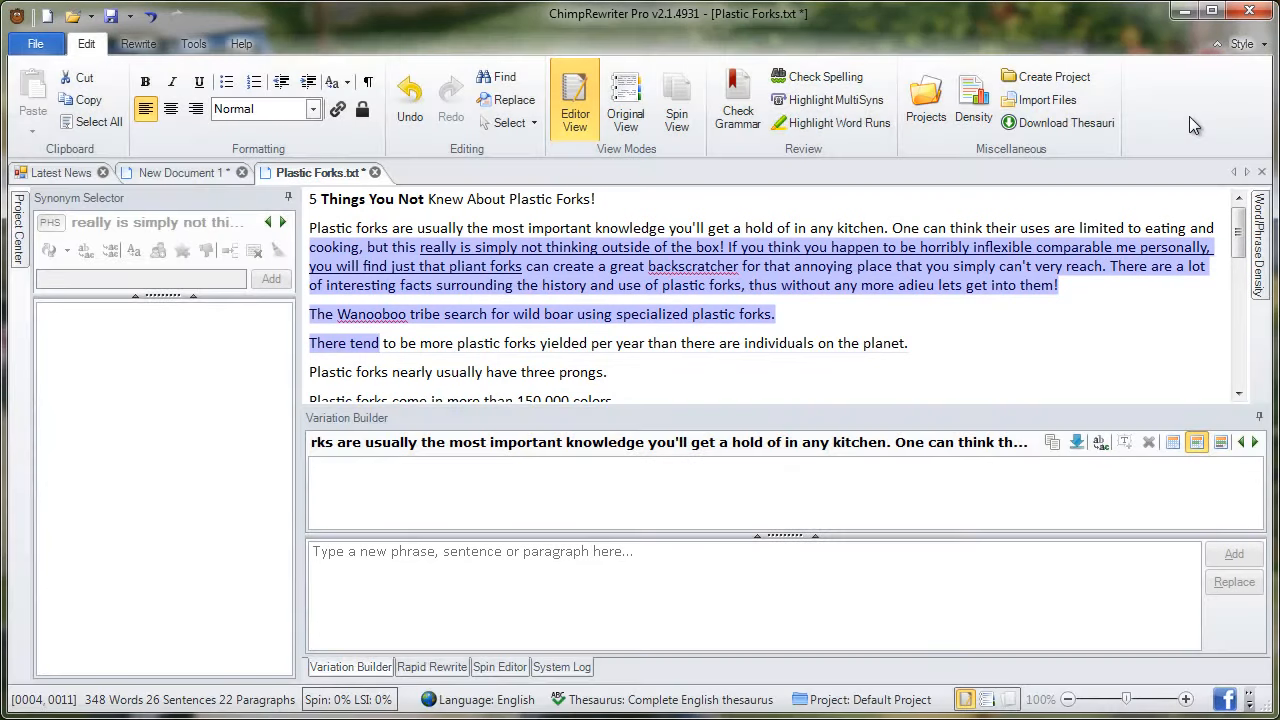
click(1243, 50)
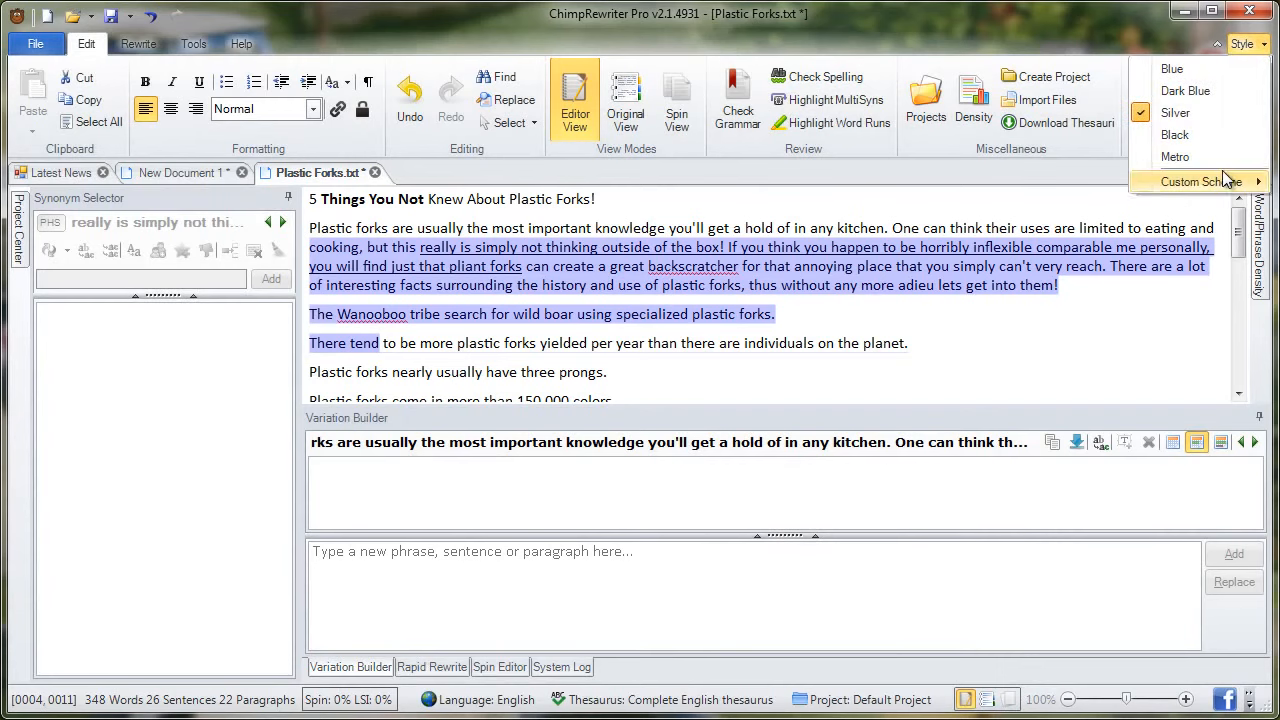
mouse_move(1215, 182)
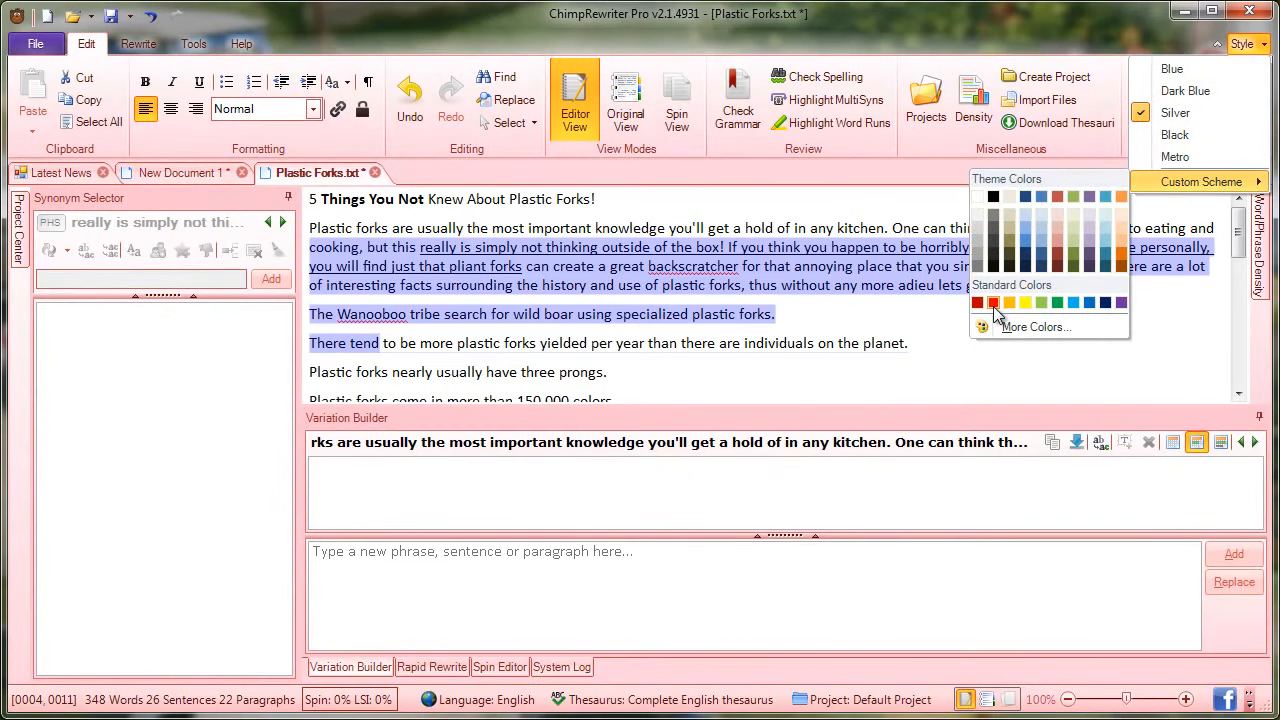
click(993, 304)
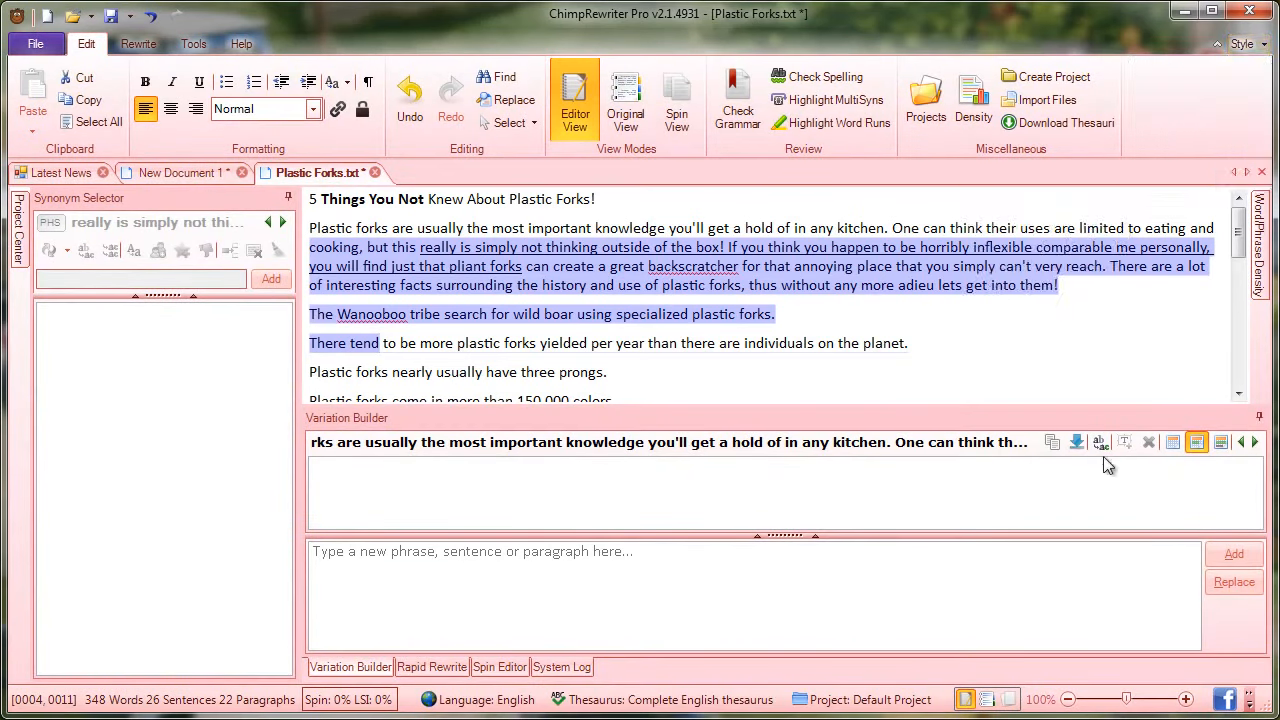